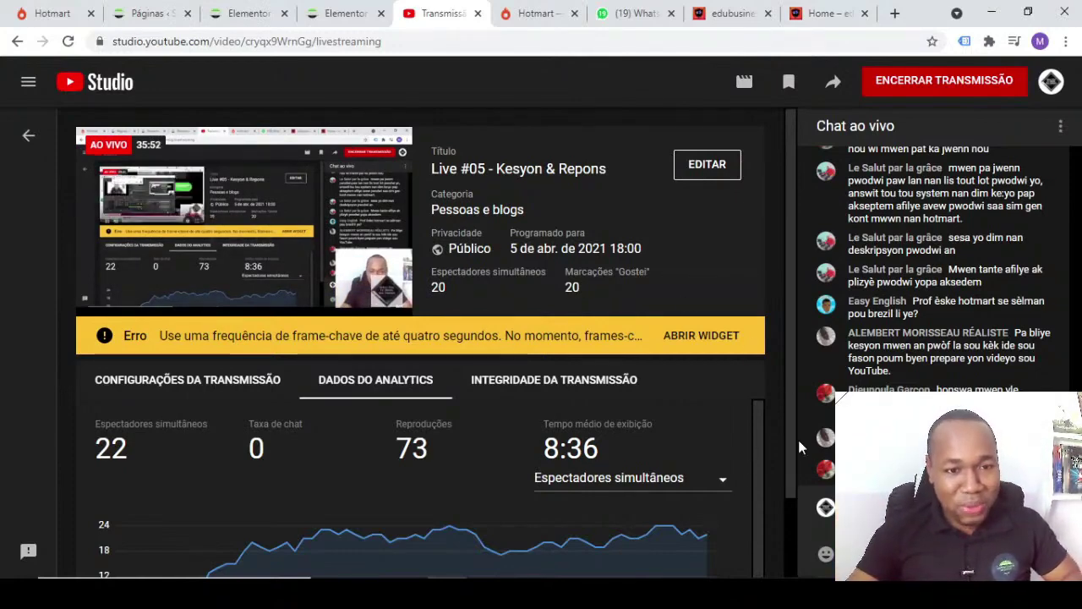
# - Switch to the Elementor editor, close the opt-in form page and bring up the sales page's green sign-up button
pyautogui.click(245, 13)
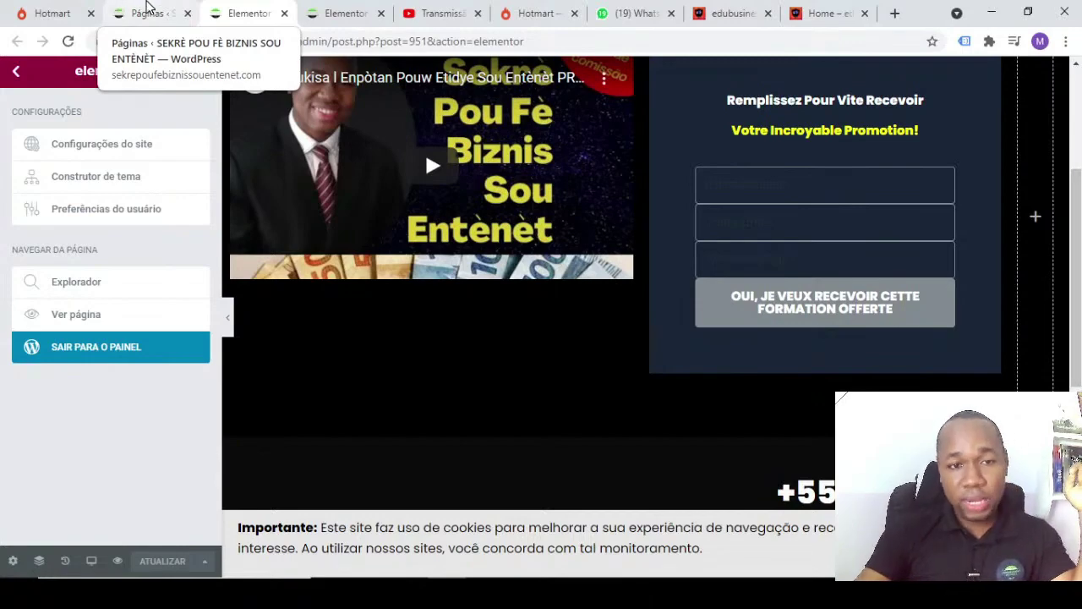
pyautogui.click(284, 13)
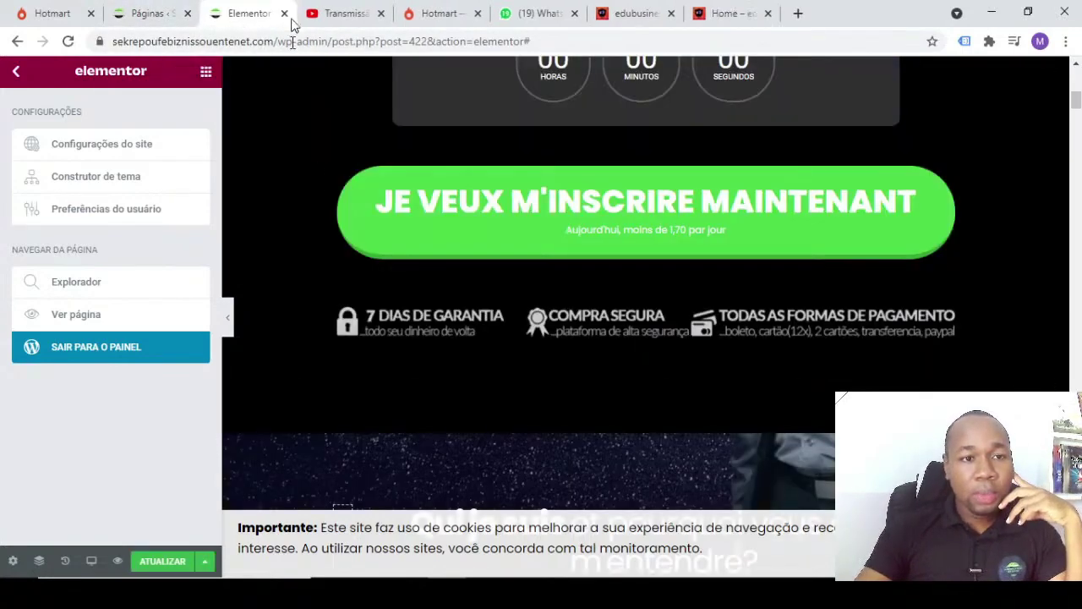
pyautogui.scroll(4, 781, 361)
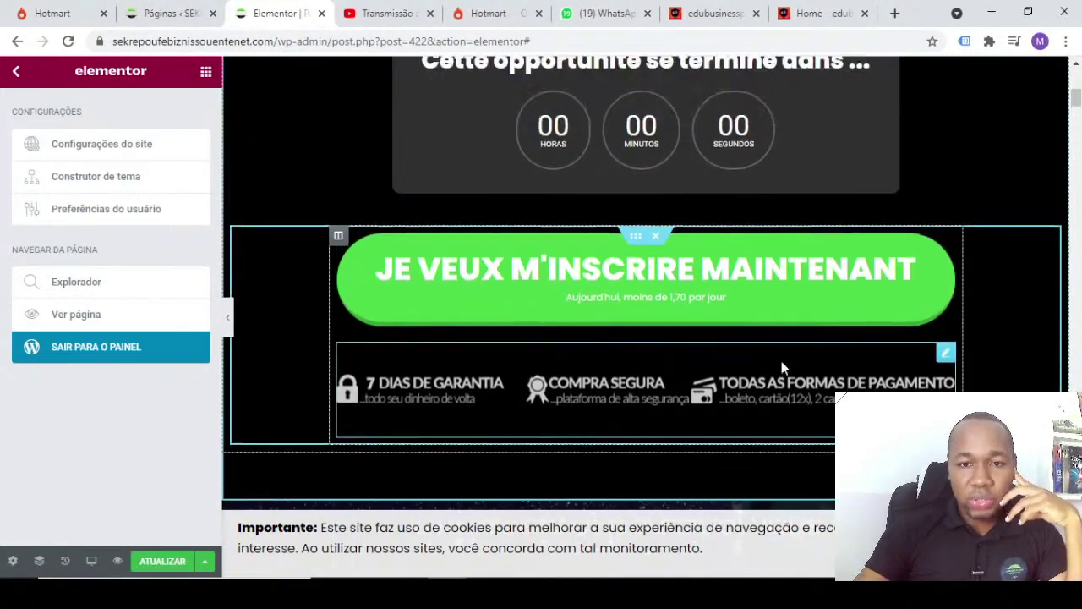
pyautogui.scroll(-2, 508, 292)
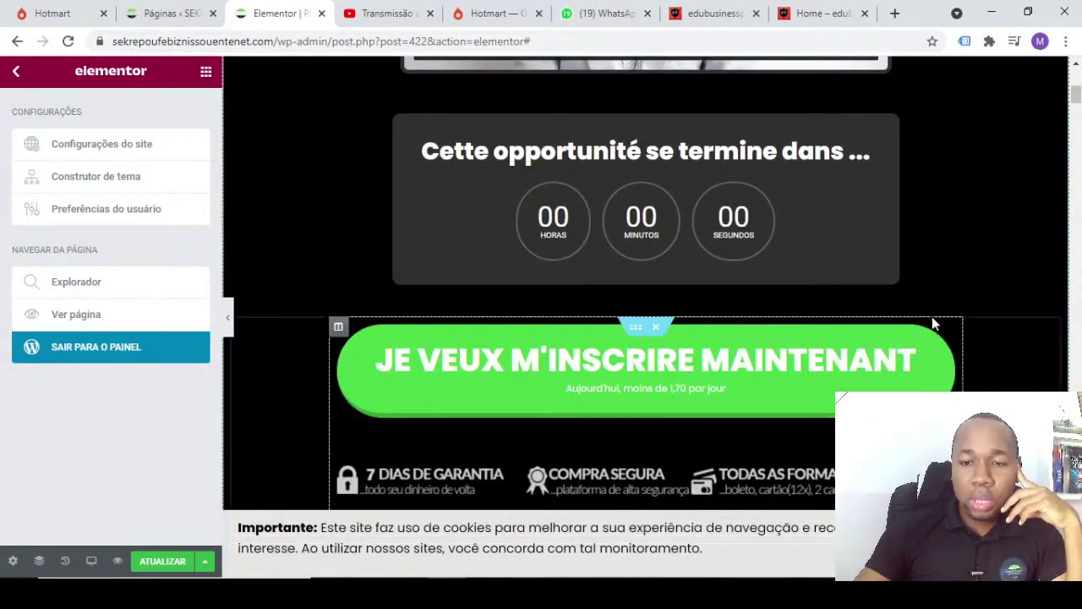
pyautogui.scroll(-2, 932, 318)
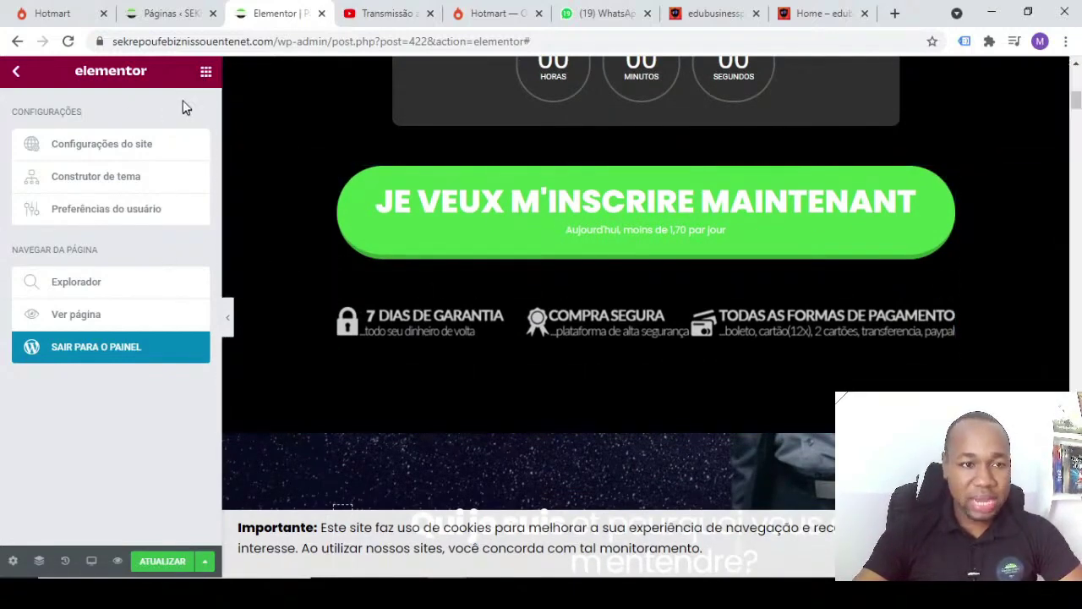
# - Add a Botão widget to the sales page directly below the green "Je veux m'inscrire maintenant" button
pyautogui.click(205, 75)
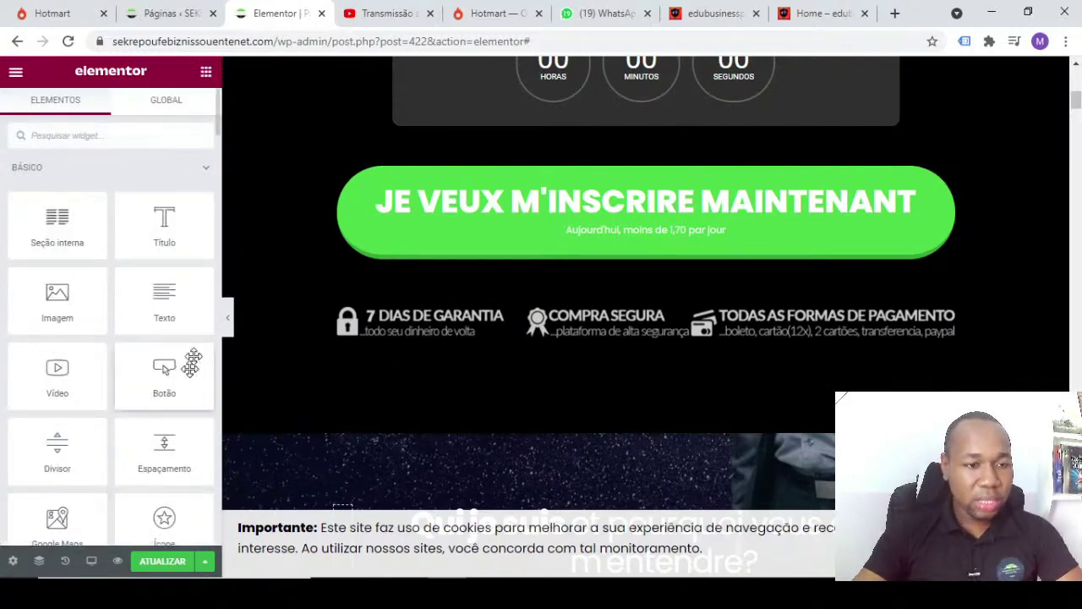
pyautogui.scroll(-1, 64, 360)
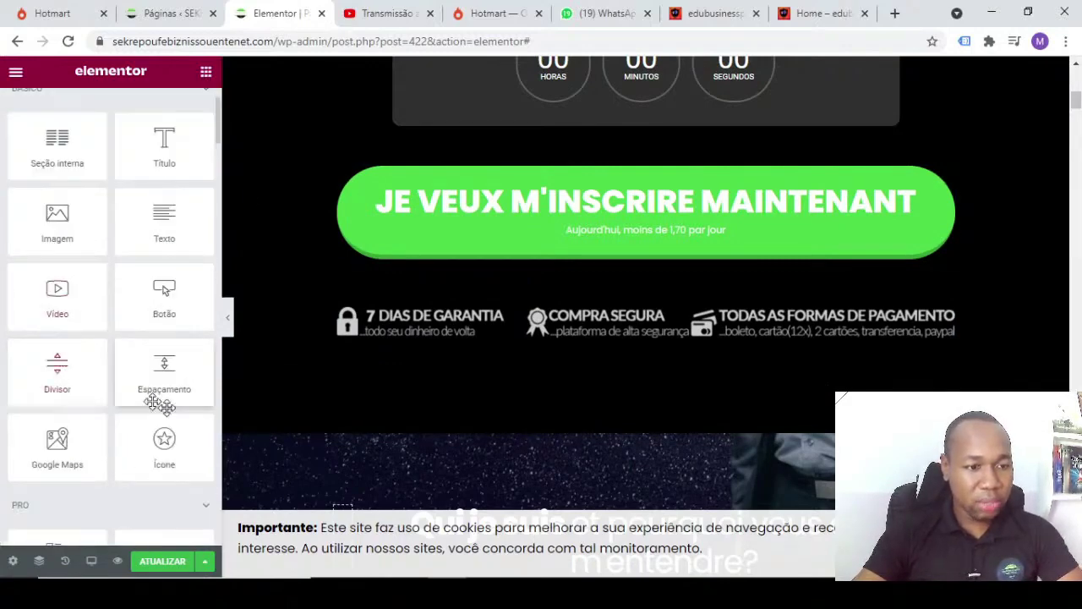
pyautogui.moveTo(146, 304); pyautogui.dragTo(575, 284)
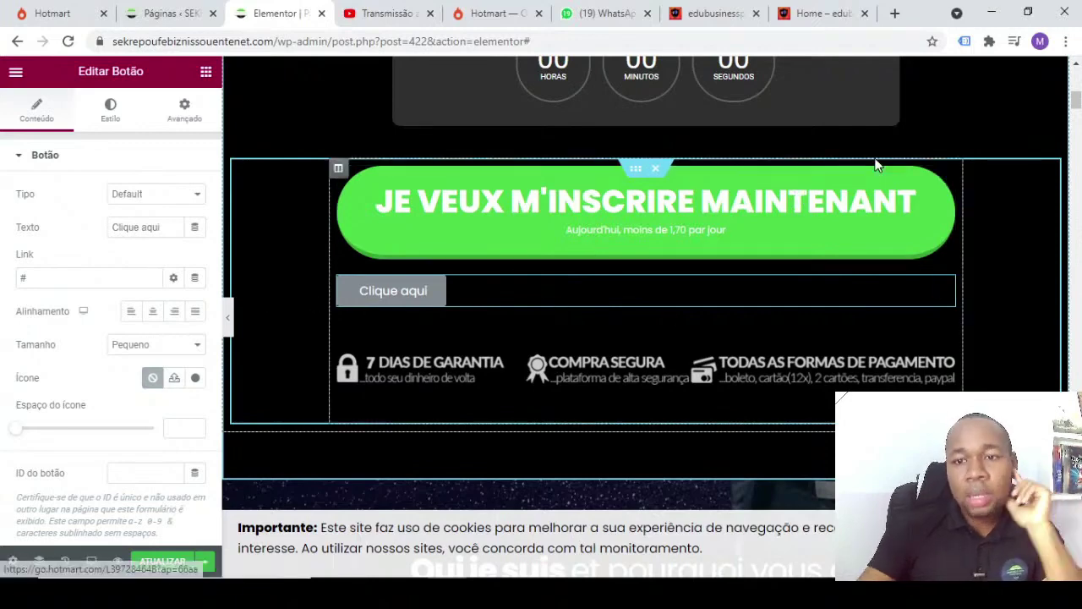
# - Compare the content settings of the green button with those of the new "Clique aqui" button
pyautogui.click(946, 175)
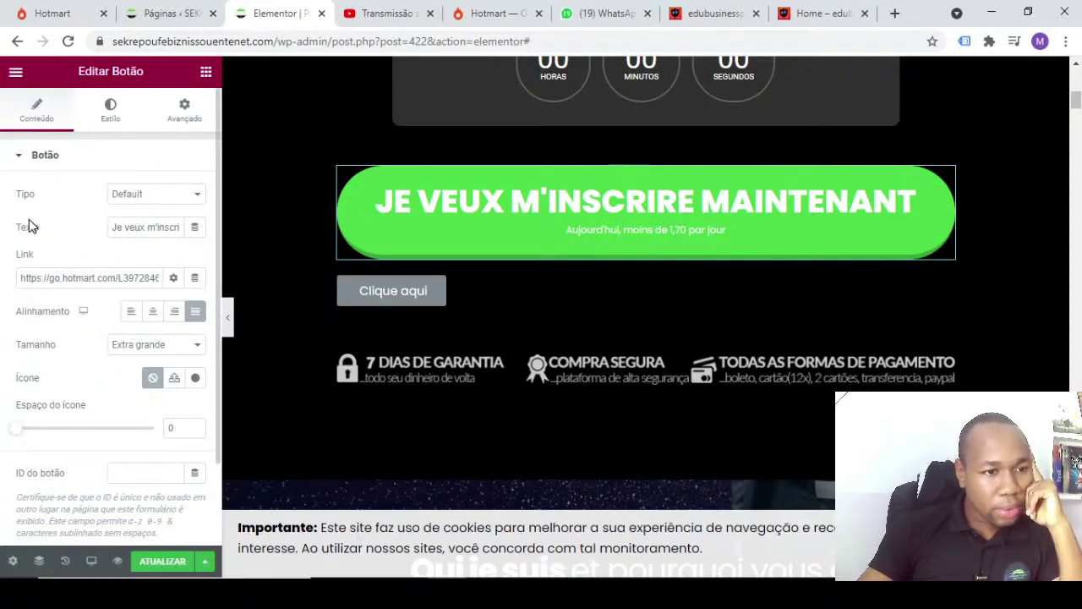
pyautogui.click(128, 196)
pyautogui.click(127, 210)
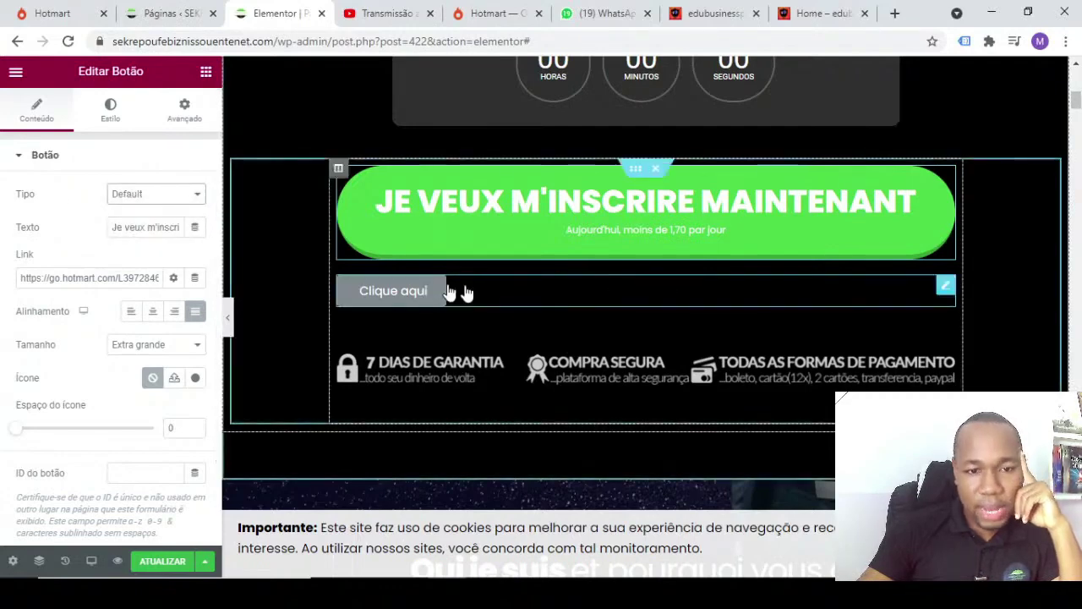
pyautogui.click(945, 288)
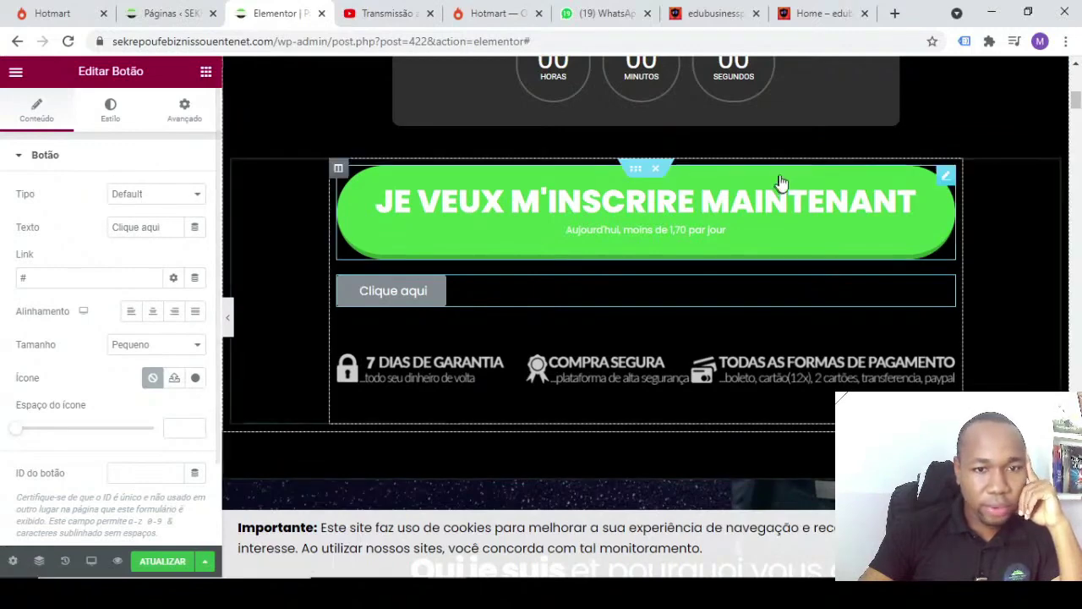
# - Copy the green button's full text including its span code, and reopen the new button for editing
pyautogui.click(945, 175)
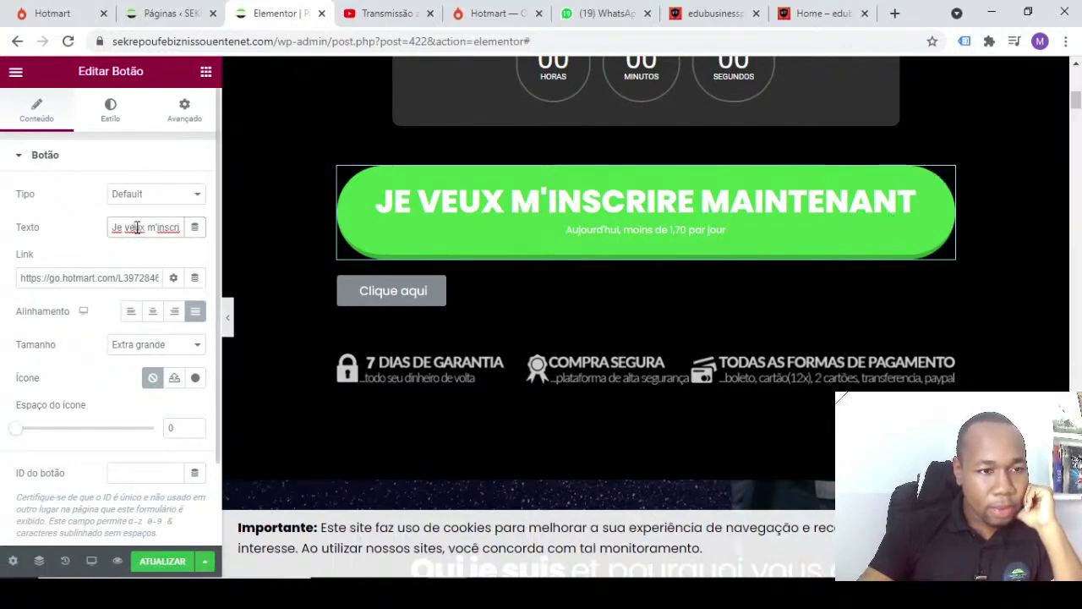
pyautogui.moveTo(122, 230); pyautogui.dragTo(197, 236)
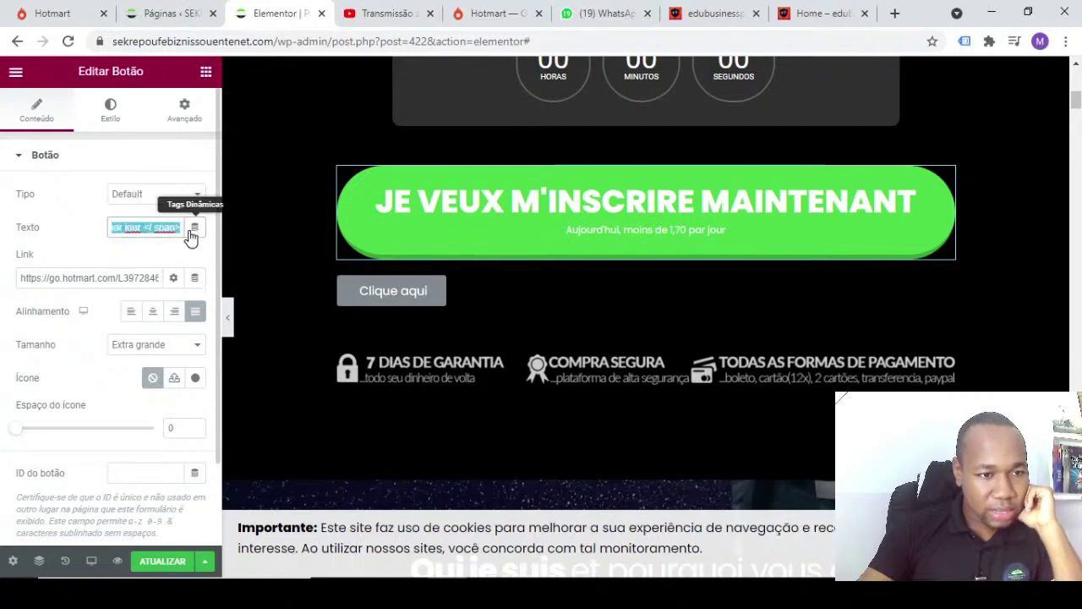
pyautogui.rightClick(152, 228)
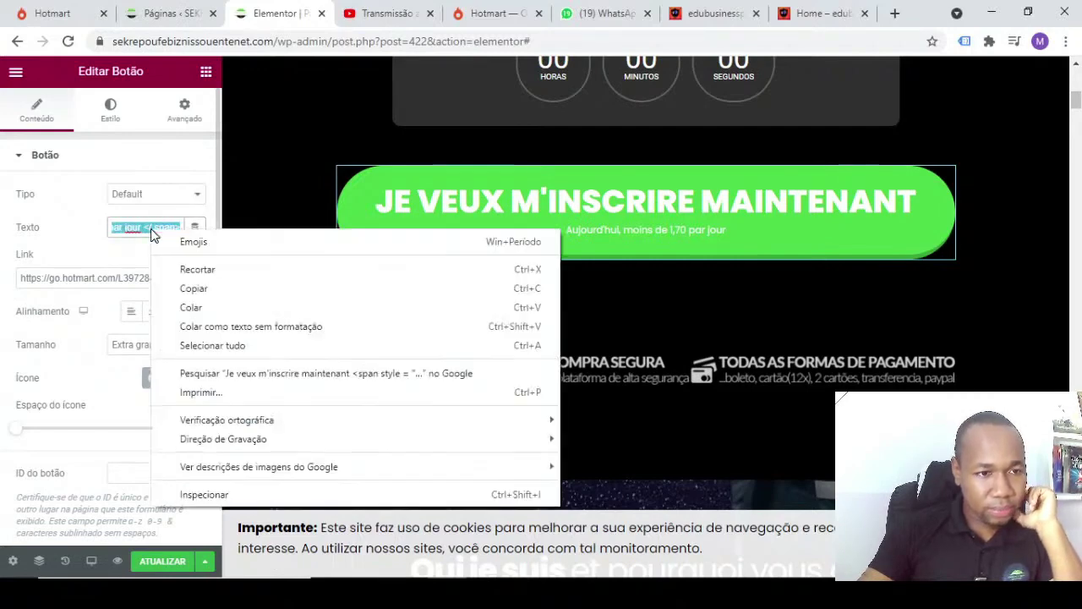
pyautogui.click(177, 290)
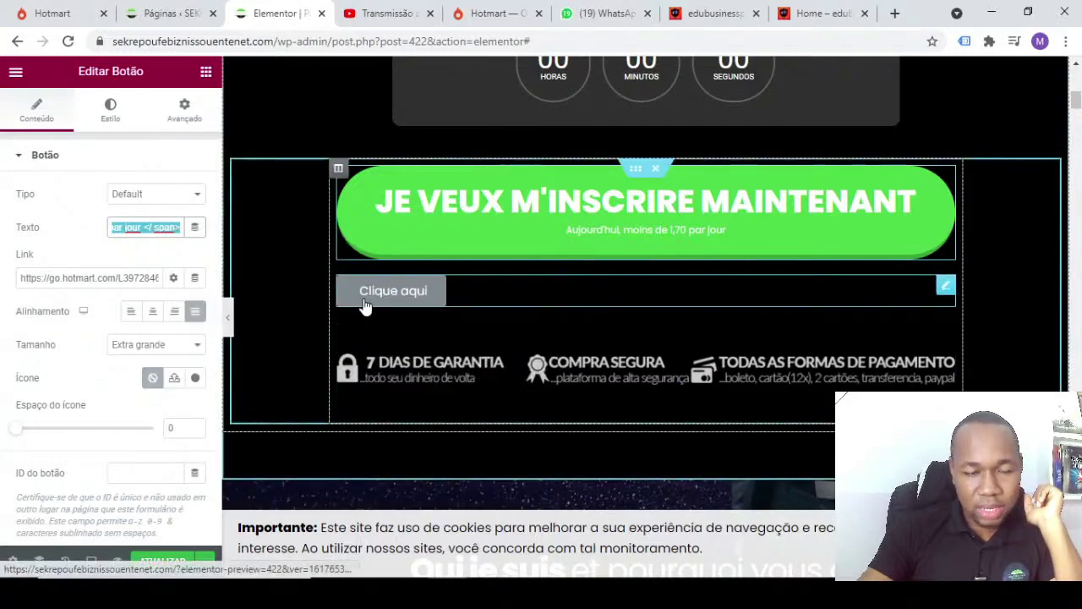
pyautogui.click(946, 287)
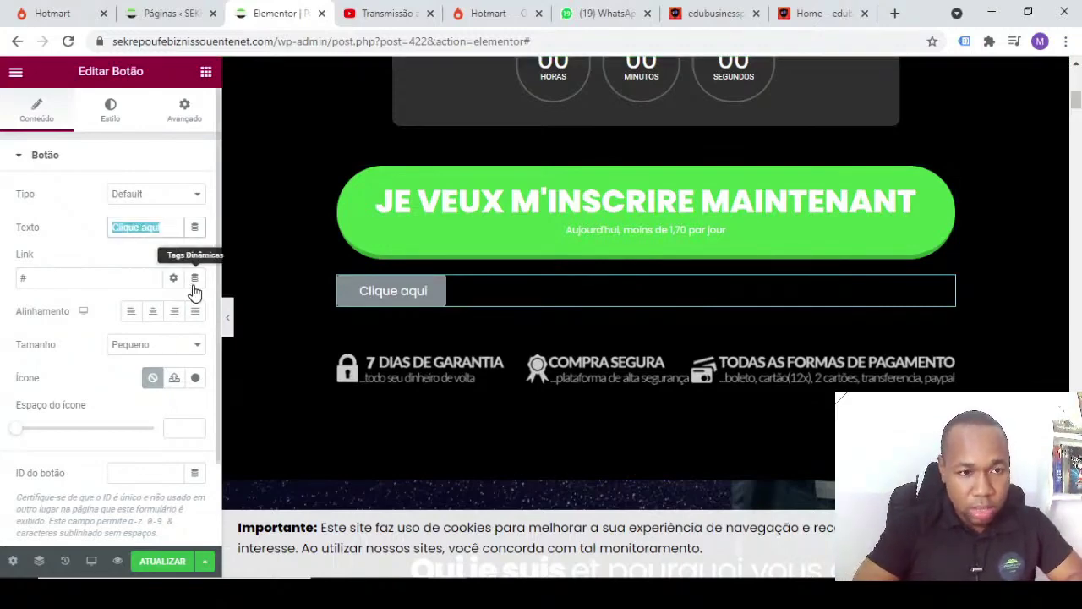
# - Try "CLIQUE AGORA" as the new button's text and clear it again
pyautogui.write('CLIQUE AGOR')
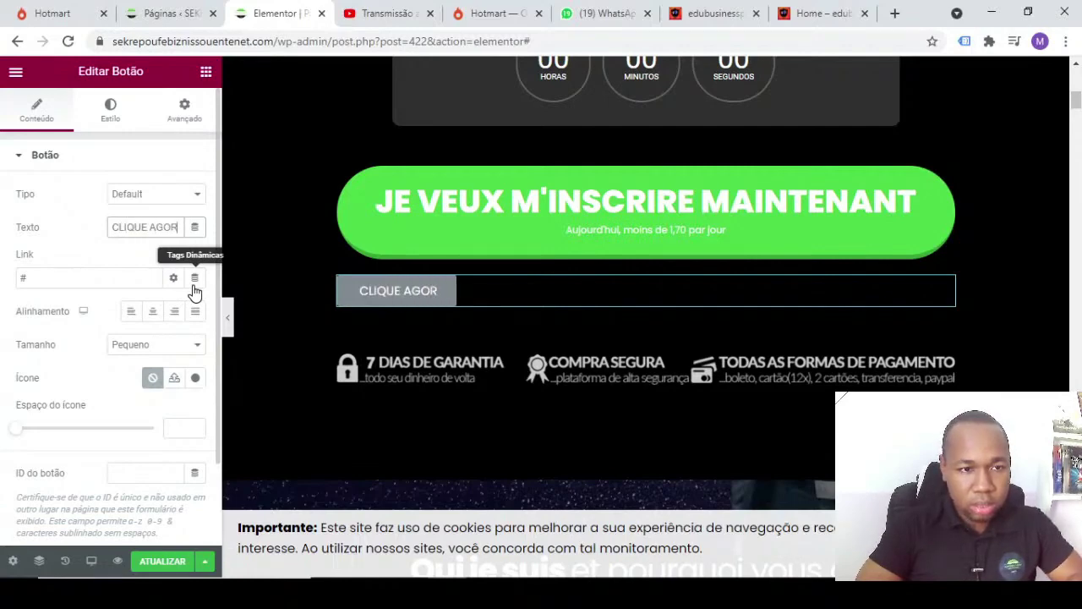
pyautogui.write('A')
pyautogui.press('BackSpace')
pyautogui.press('BackSpace')
pyautogui.press('BackSpace')
pyautogui.press('BackSpace')
pyautogui.press('BackSpace')
pyautogui.press('BackSpace')
pyautogui.press('BackSpace')
pyautogui.press('BackSpace')
pyautogui.press('BackSpace')
pyautogui.press('BackSpace')
pyautogui.press('BackSpace')
pyautogui.press('BackSpace')
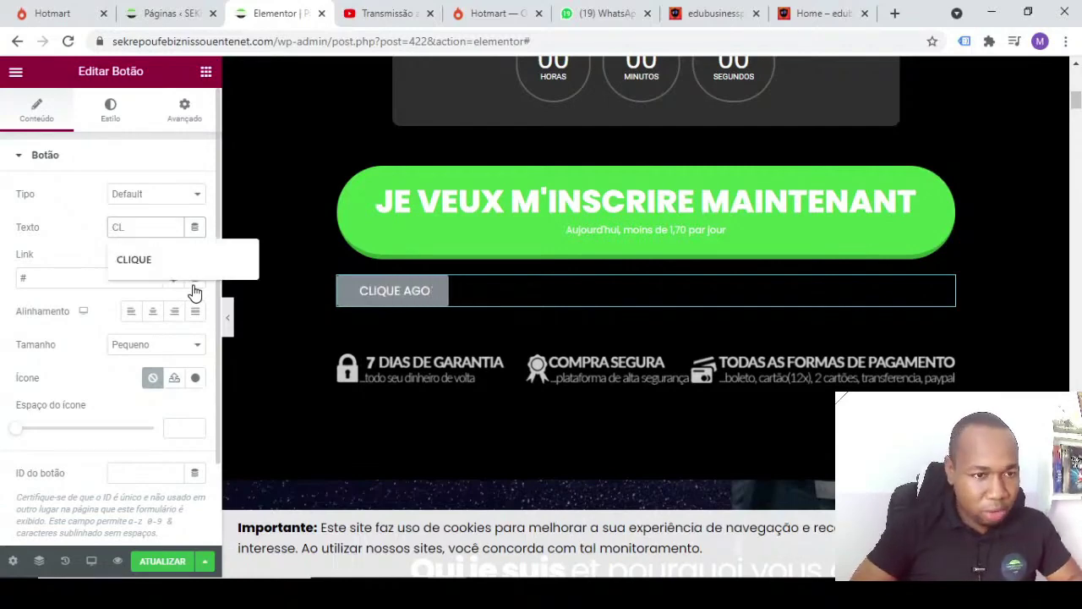
# - Paste the copied text into the new button and make its link open in a new window
pyautogui.hotkey('ctrl', 'v')
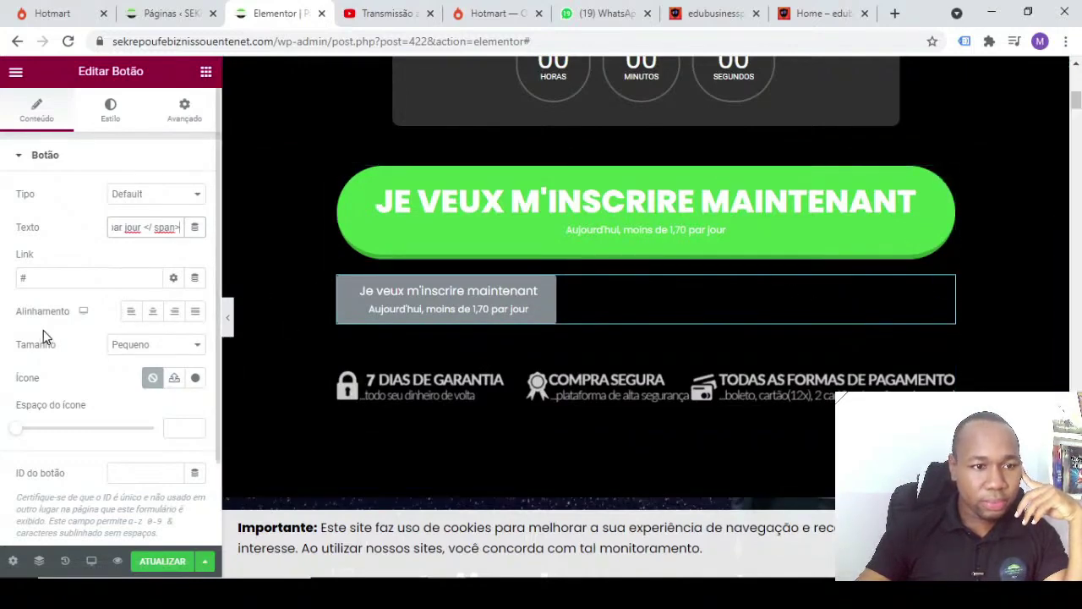
pyautogui.doubleClick(34, 281)
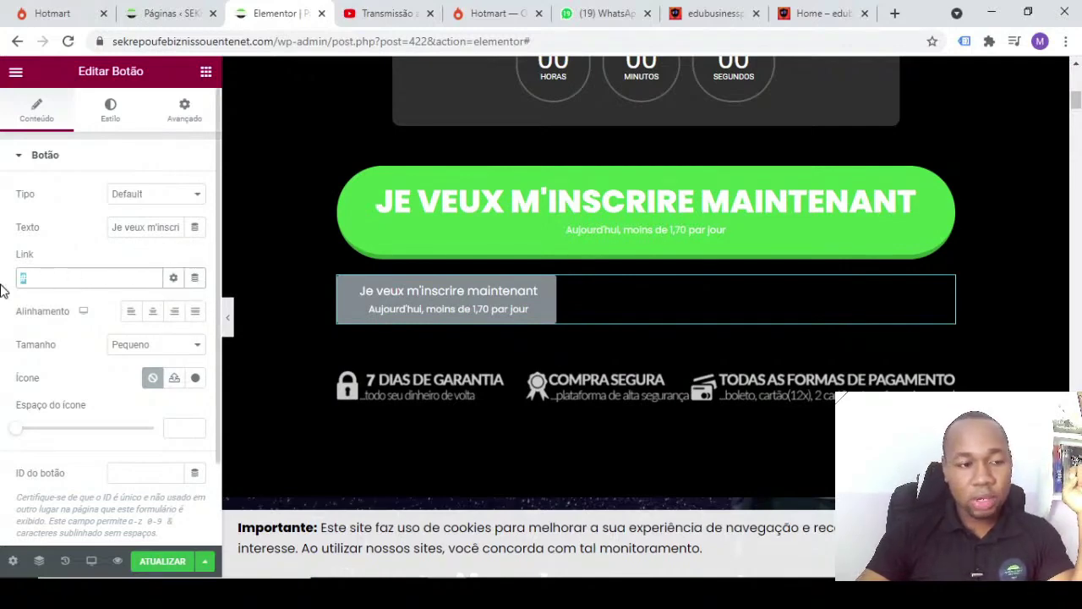
pyautogui.click(174, 282)
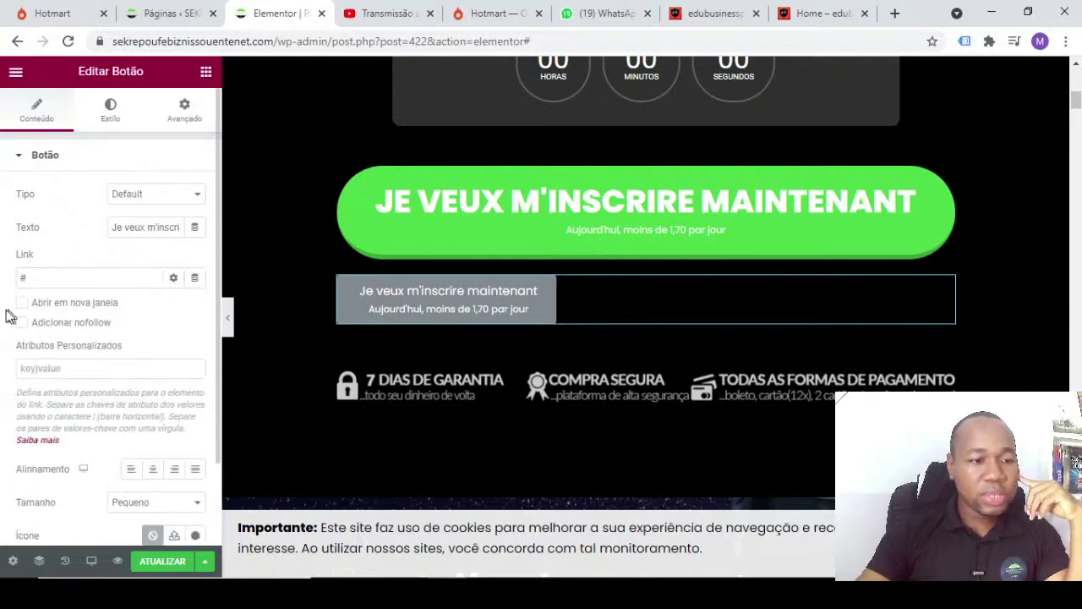
pyautogui.click(22, 304)
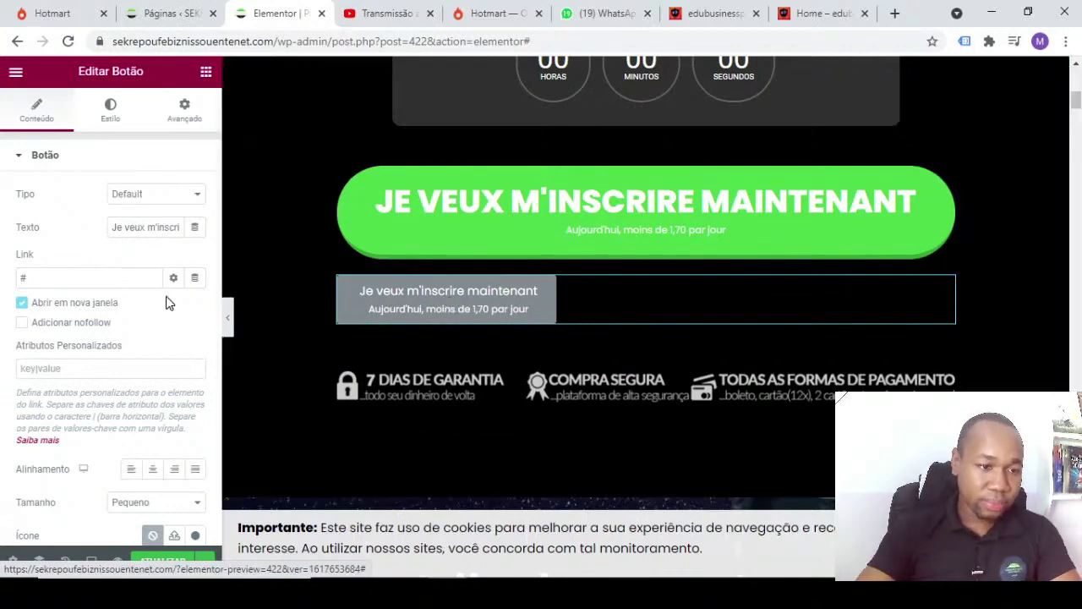
# - Check the green button's alignment and set the new button's alignment to justified so it spans the full width
pyautogui.scroll(-3, 169, 304)
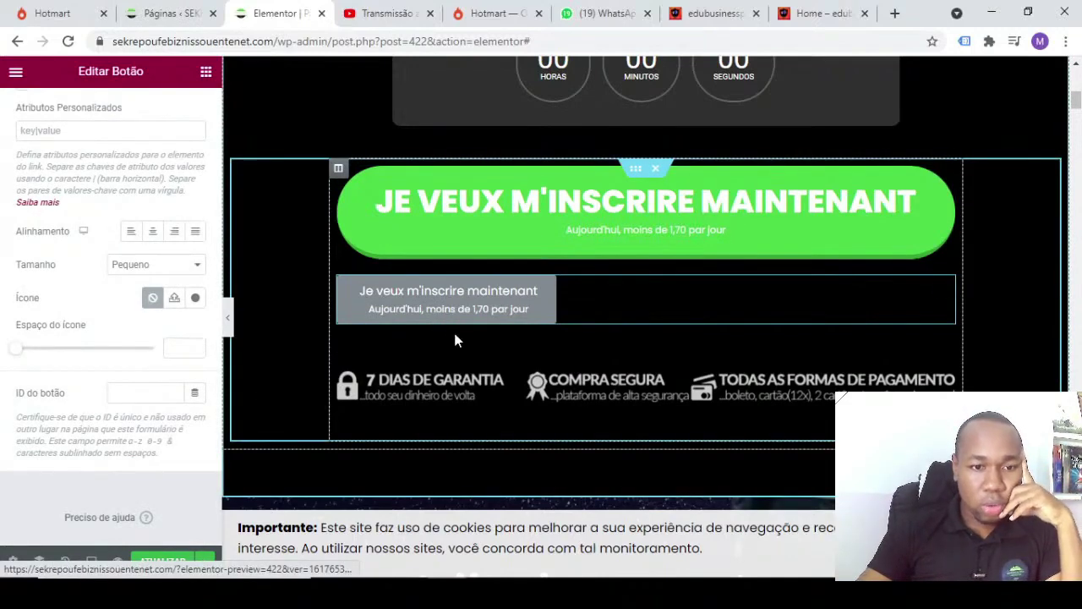
pyautogui.scroll(1, 454, 330)
pyautogui.scroll(1, 670, 388)
pyautogui.scroll(1, 894, 379)
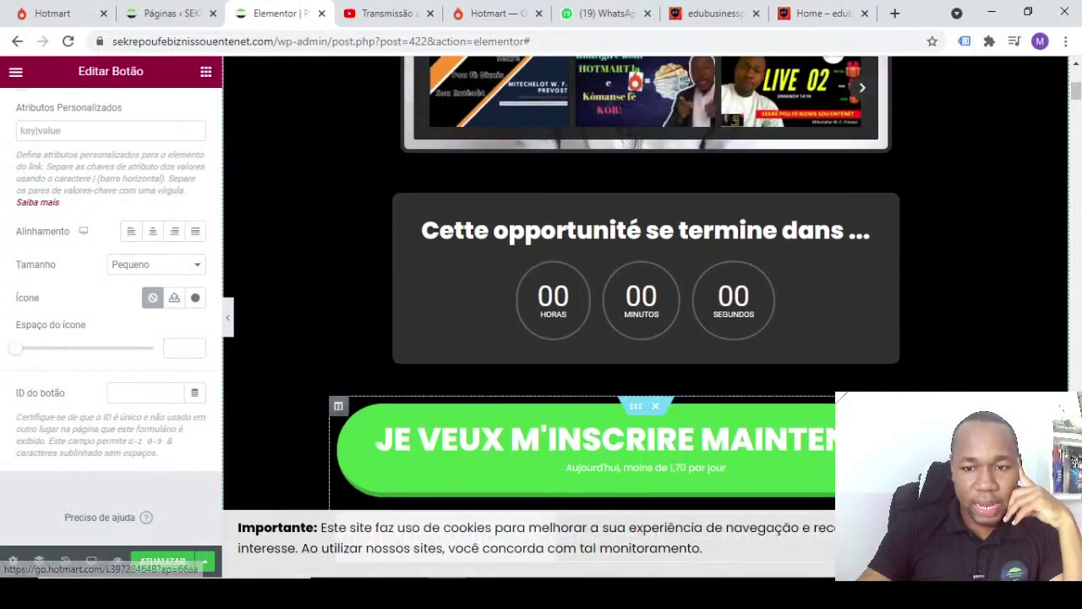
pyautogui.click(888, 431)
pyautogui.scroll(-3, 917, 349)
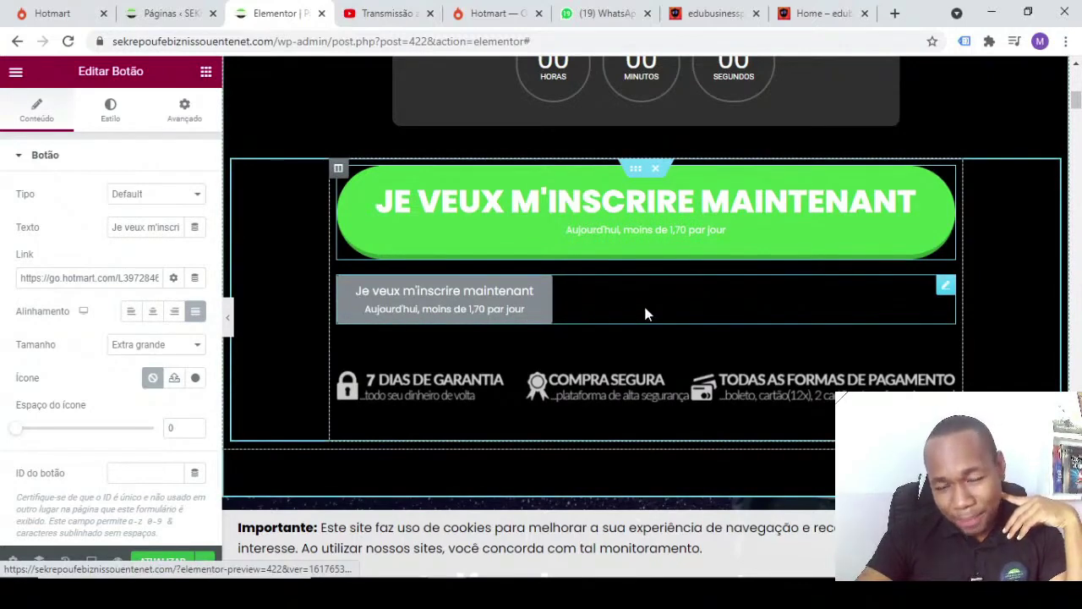
pyautogui.click(947, 287)
pyautogui.scroll(-1, 946, 290)
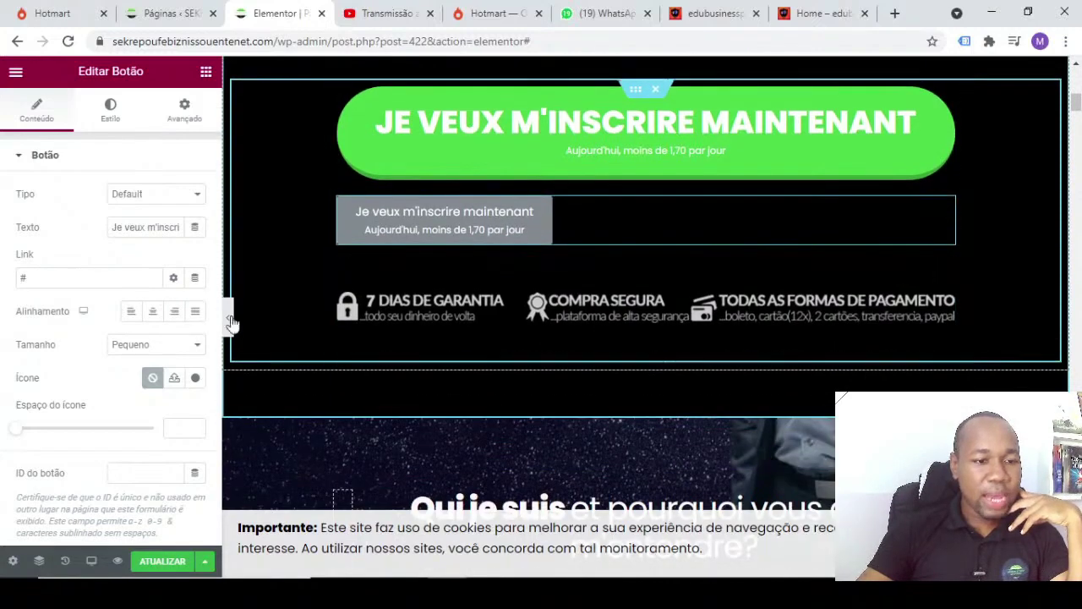
pyautogui.click(192, 313)
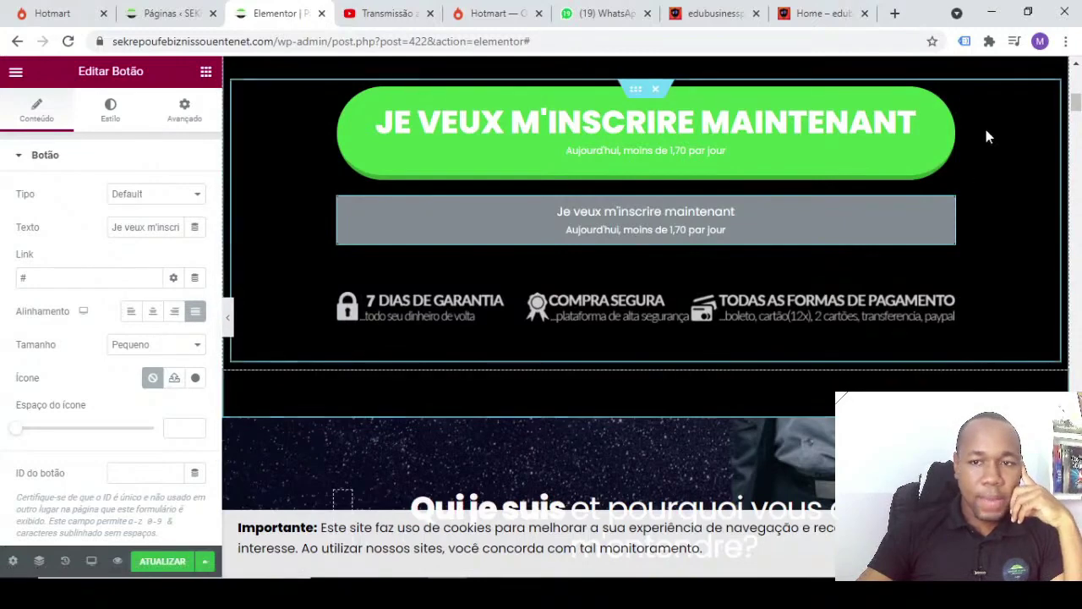
# - Check the green button's size and set the new button's size to Extra grande
pyautogui.click(952, 100)
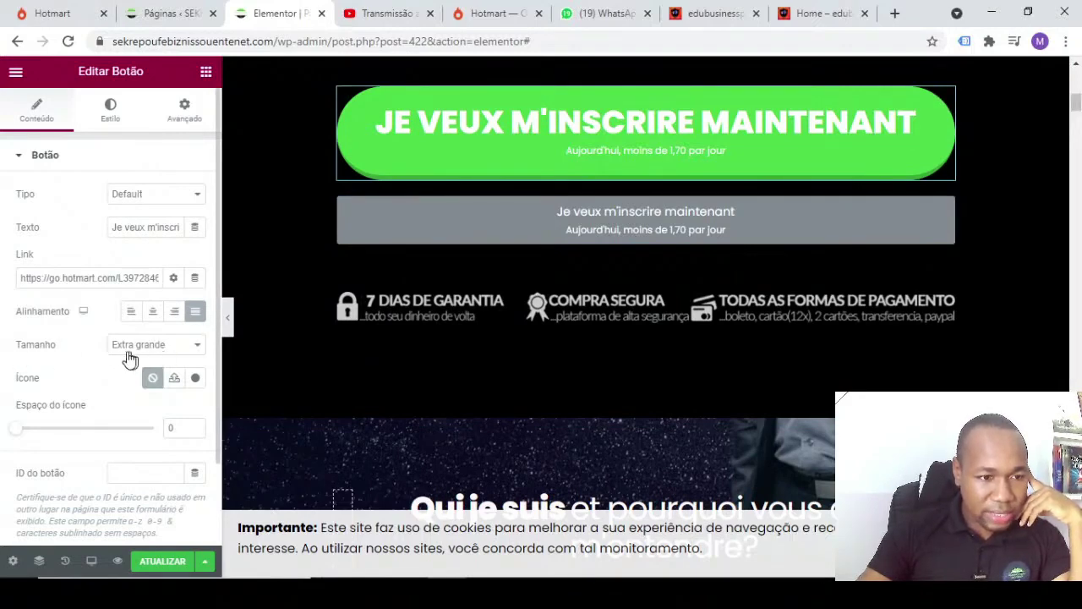
pyautogui.click(945, 211)
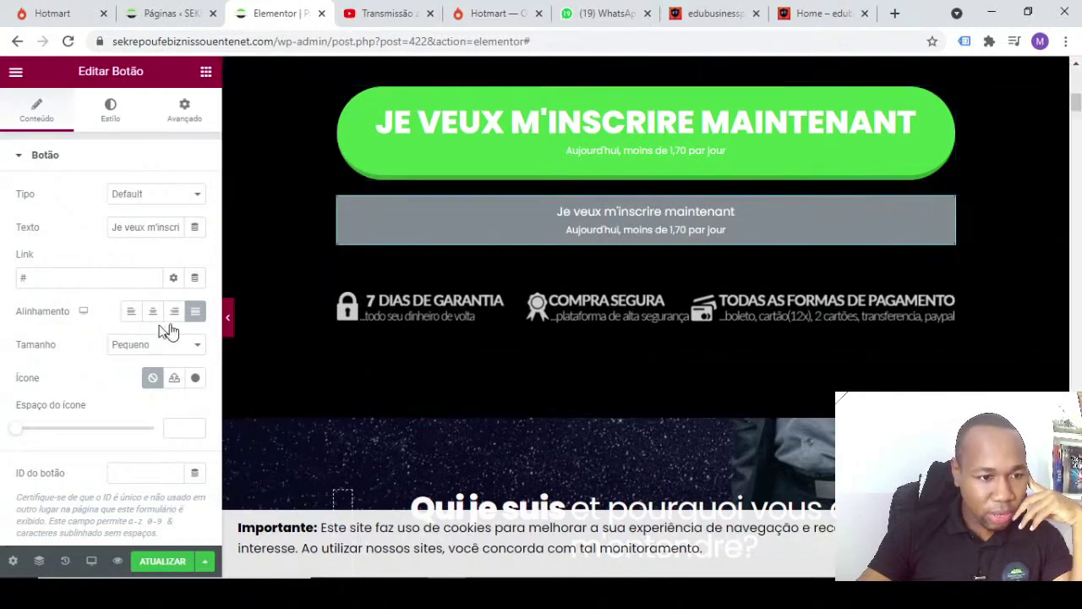
pyautogui.scroll(-1, 118, 360)
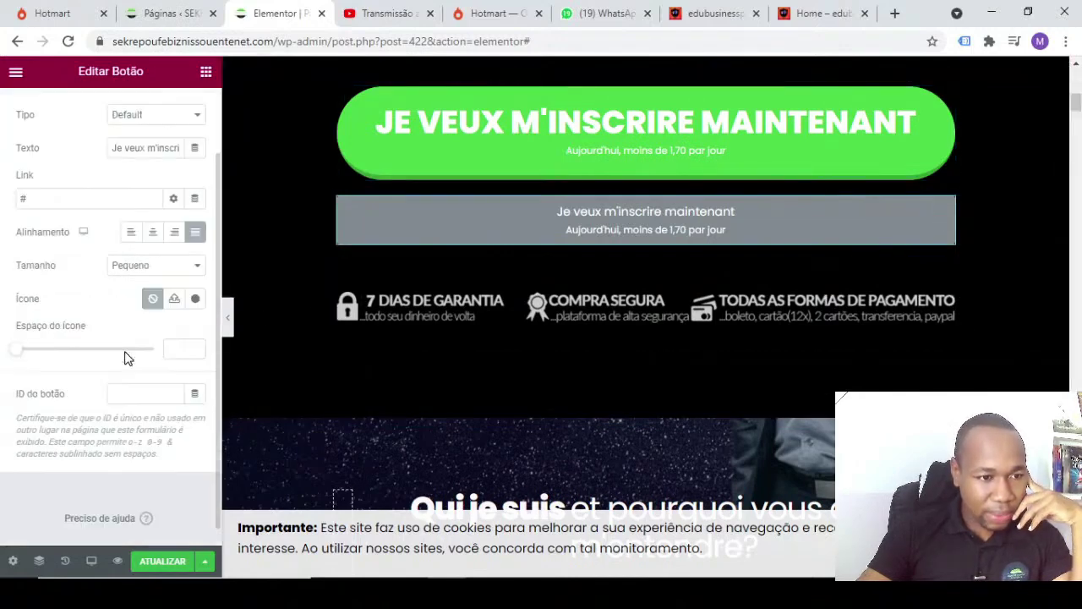
pyautogui.click(123, 264)
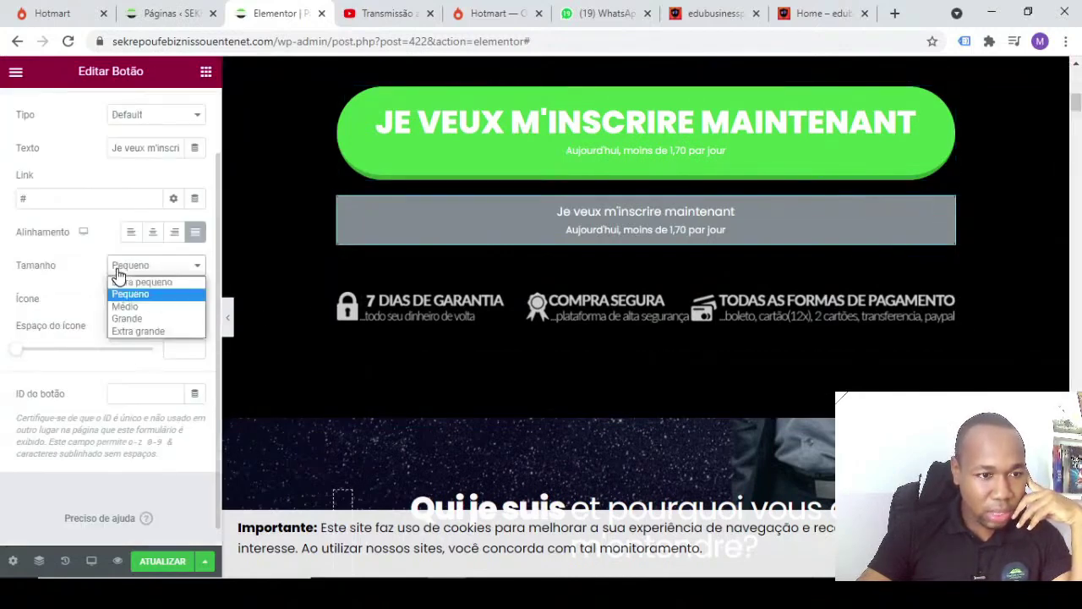
pyautogui.click(140, 330)
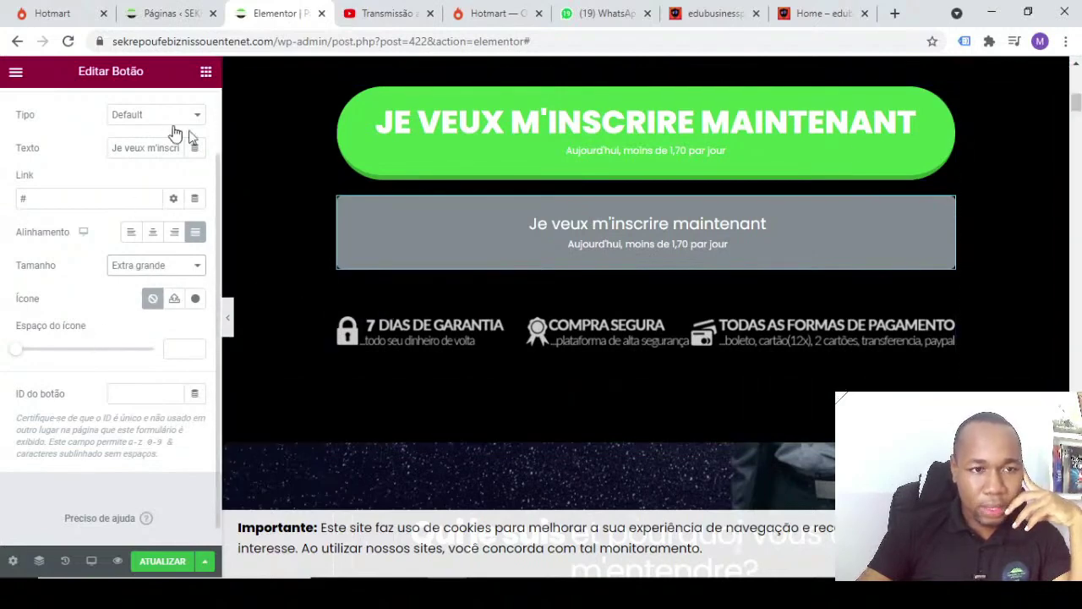
# - Review the green button's remaining content settings, including icon, icon spacing and button ID
pyautogui.click(947, 97)
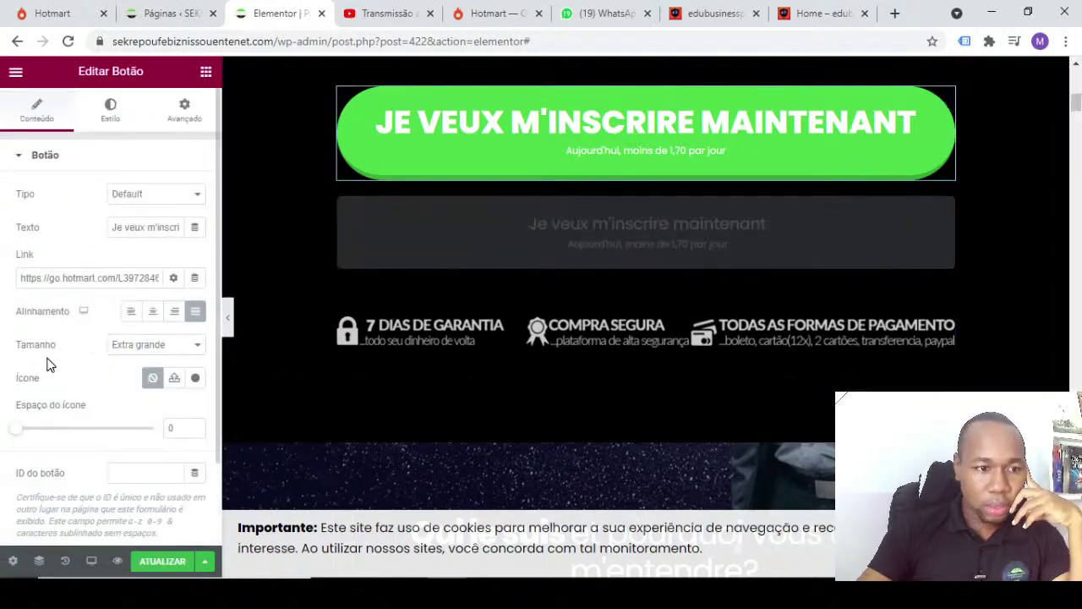
pyautogui.scroll(-2, 49, 362)
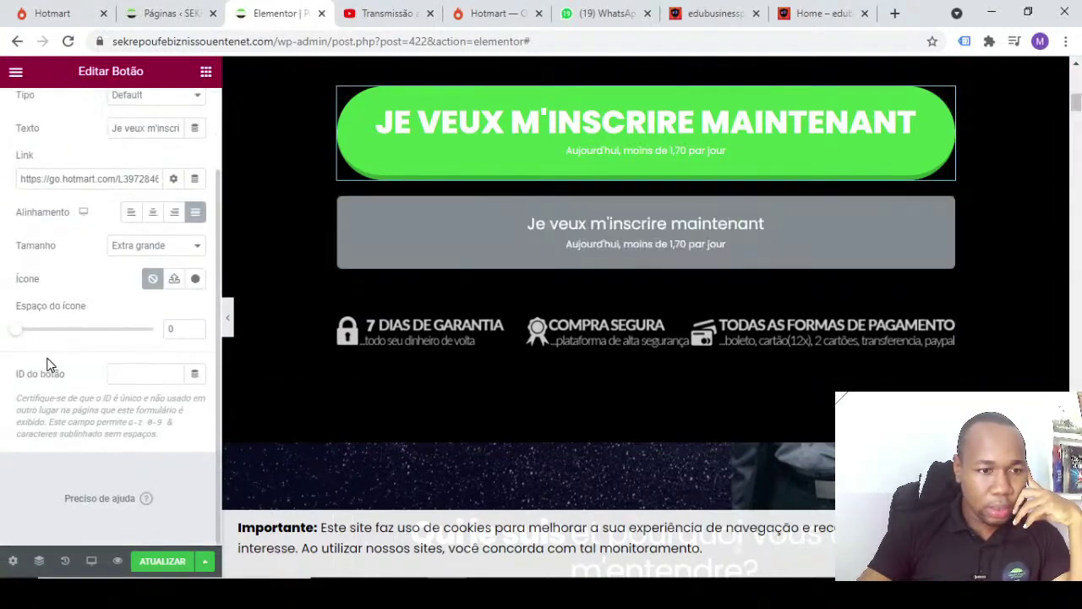
pyautogui.scroll(2, 78, 367)
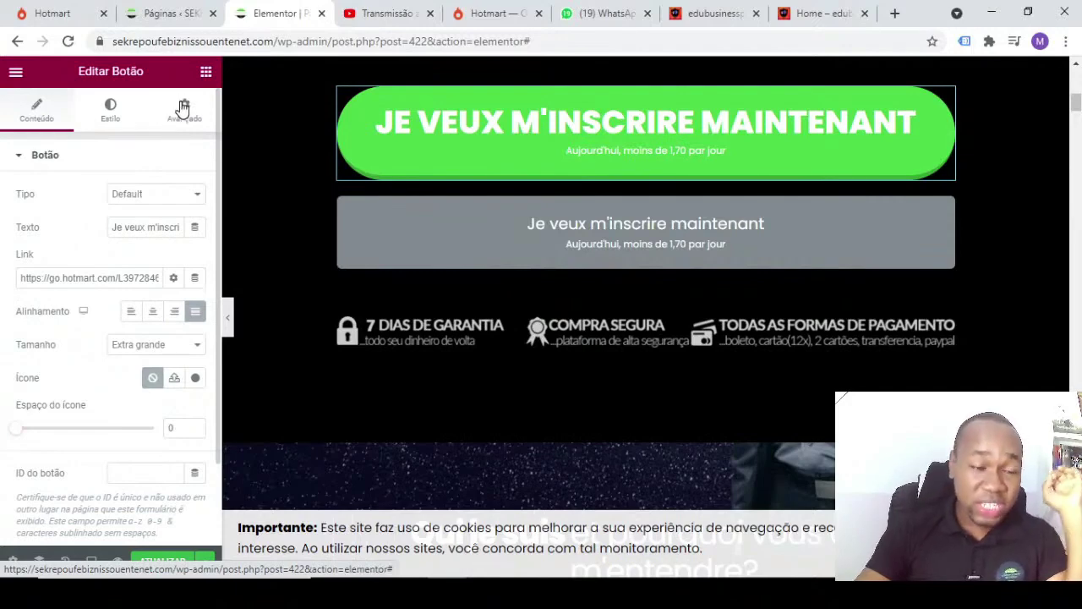
# - Review the green button's style settings, including its typography, text and background colours, border and corner rounding
pyautogui.click(108, 118)
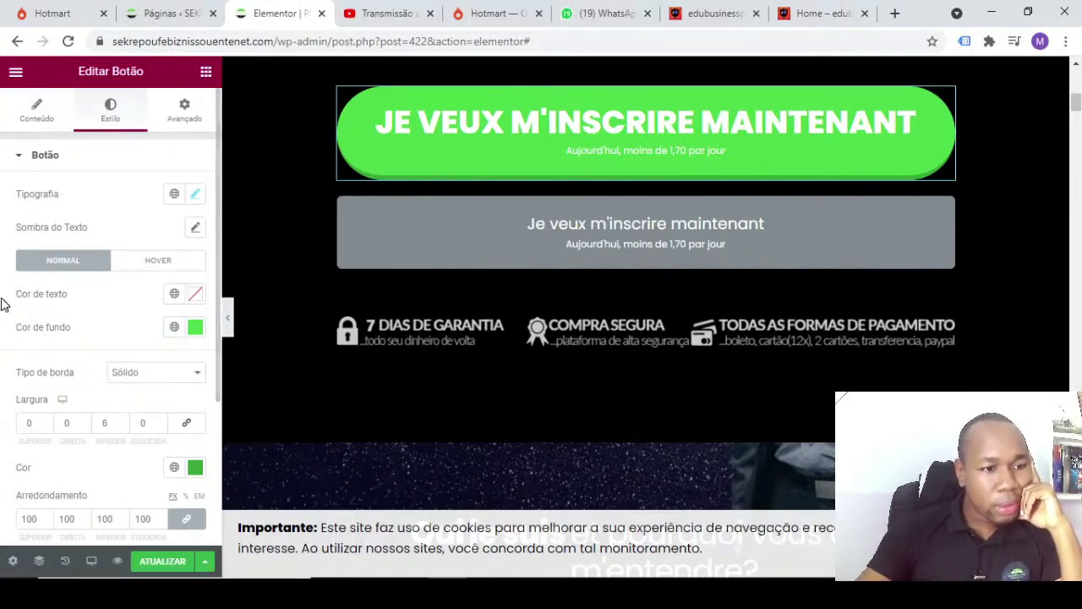
pyautogui.scroll(-1, 65, 358)
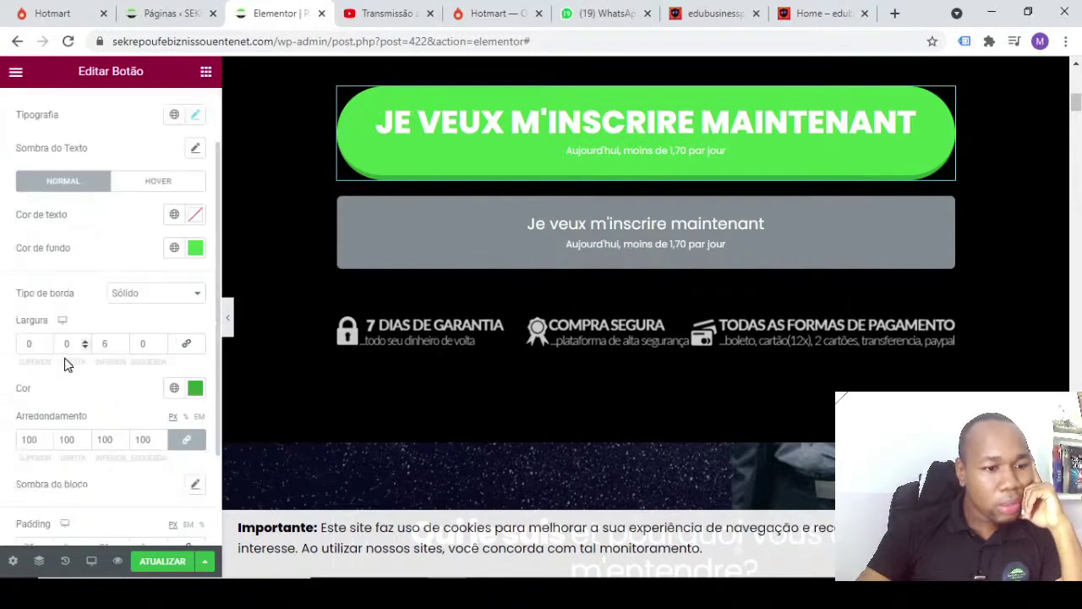
pyautogui.scroll(1, 79, 168)
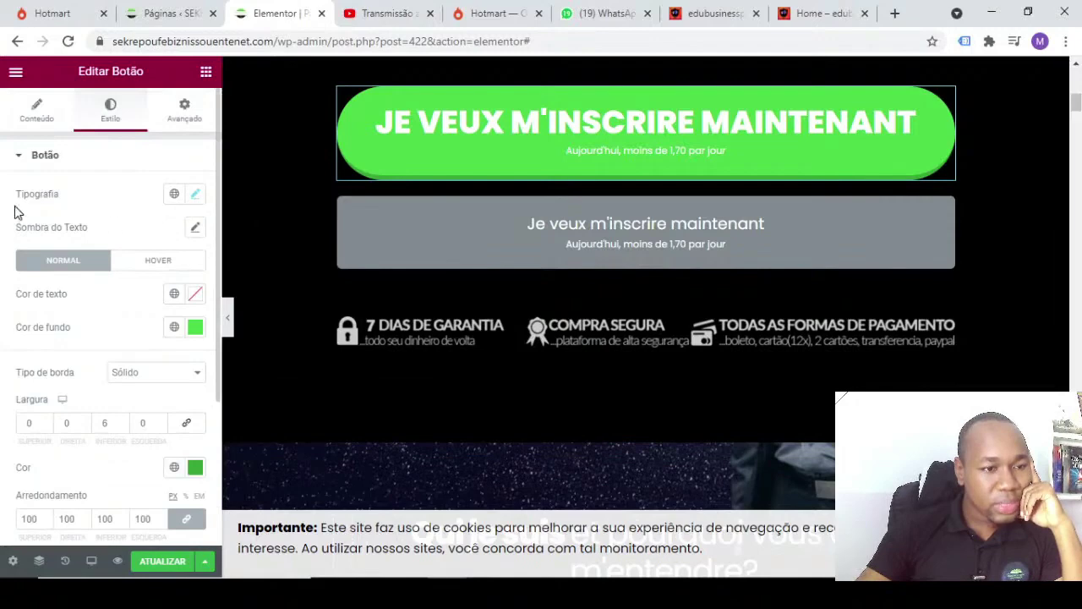
pyautogui.click(195, 195)
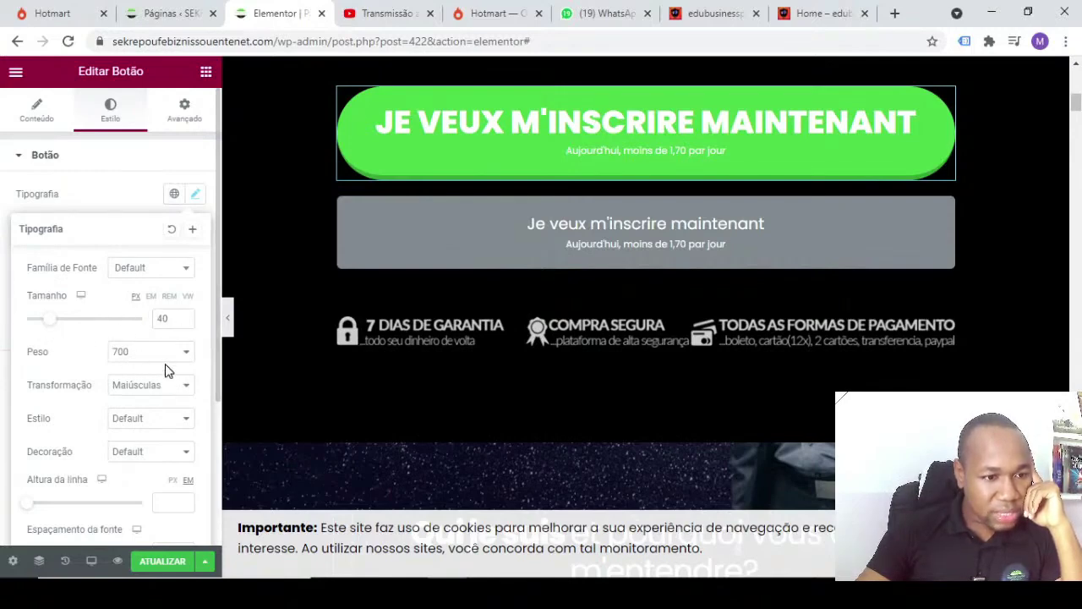
pyautogui.scroll(-1, 152, 407)
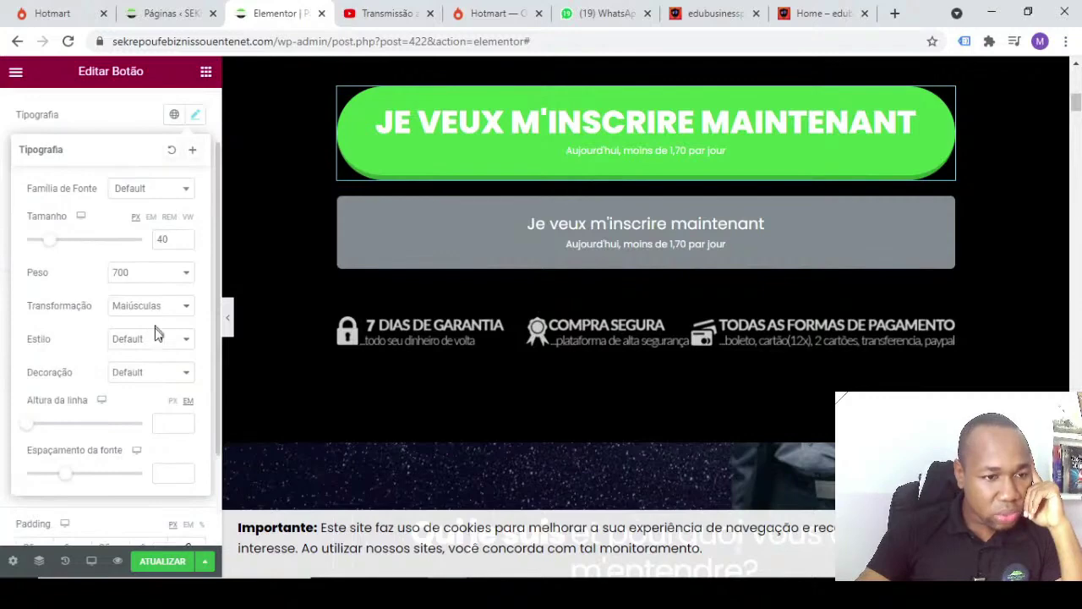
pyautogui.scroll(-1, 141, 385)
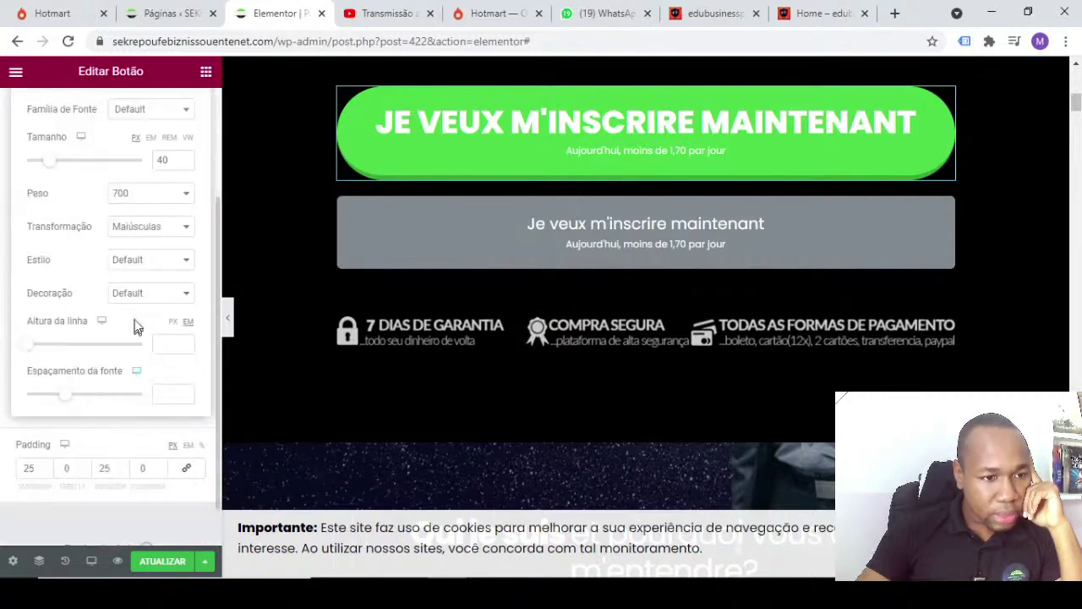
pyautogui.scroll(2, 131, 386)
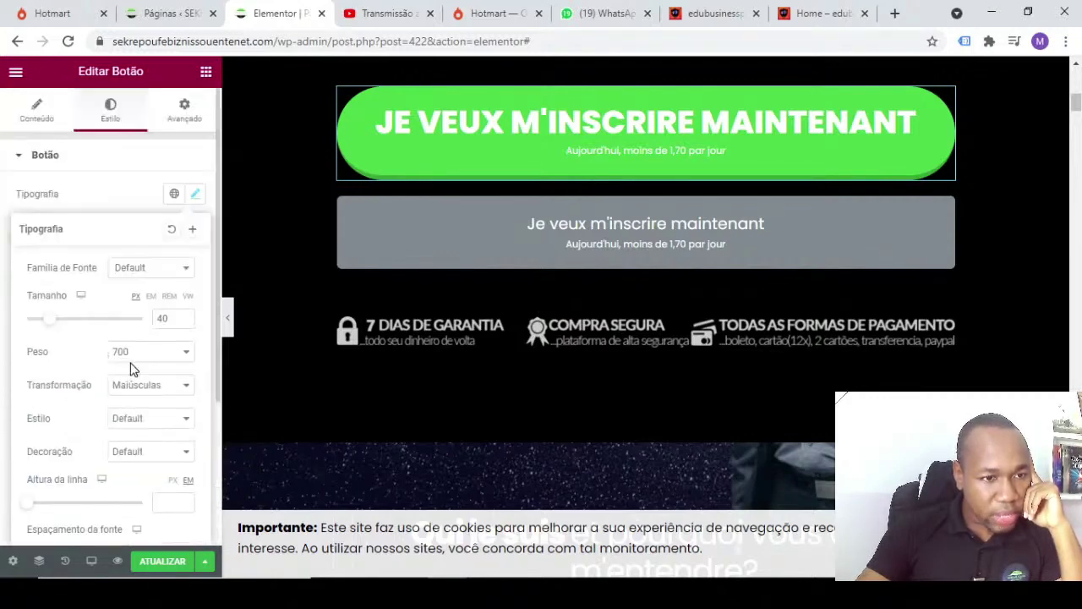
pyautogui.click(198, 194)
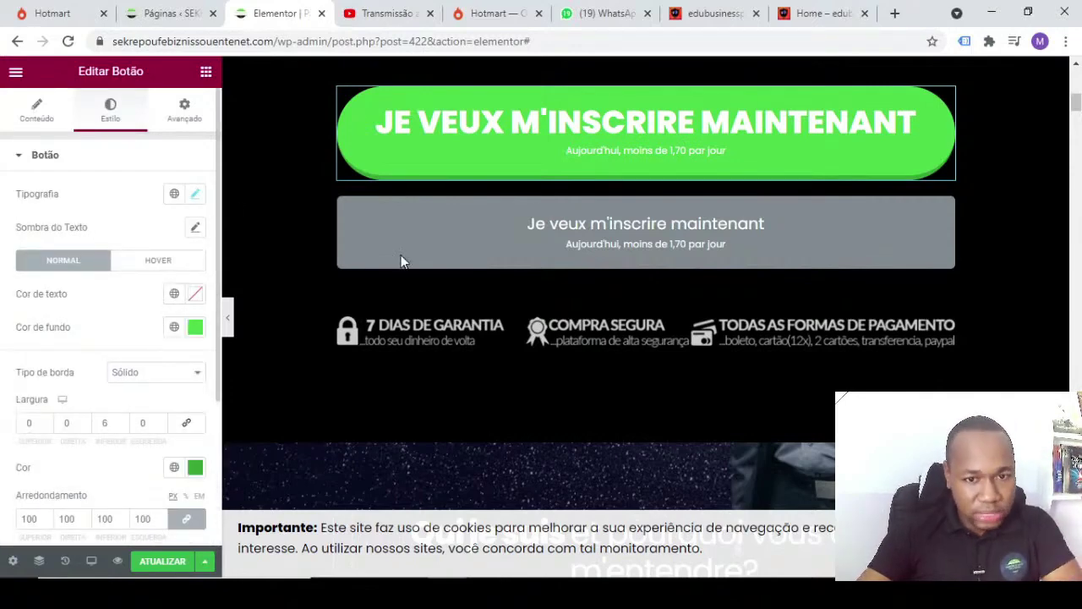
pyautogui.click(194, 197)
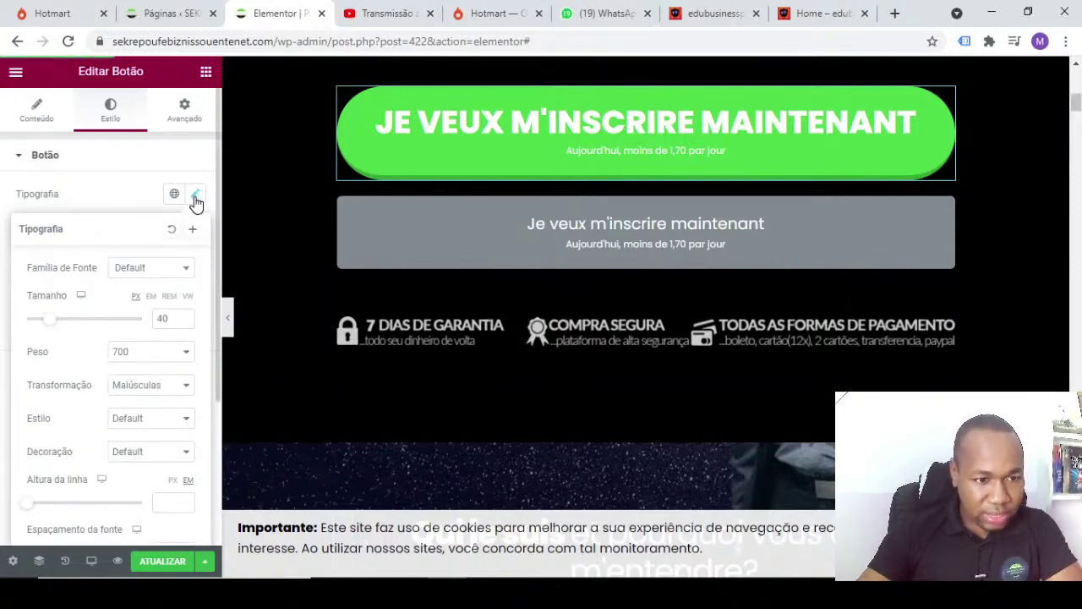
pyautogui.click(194, 197)
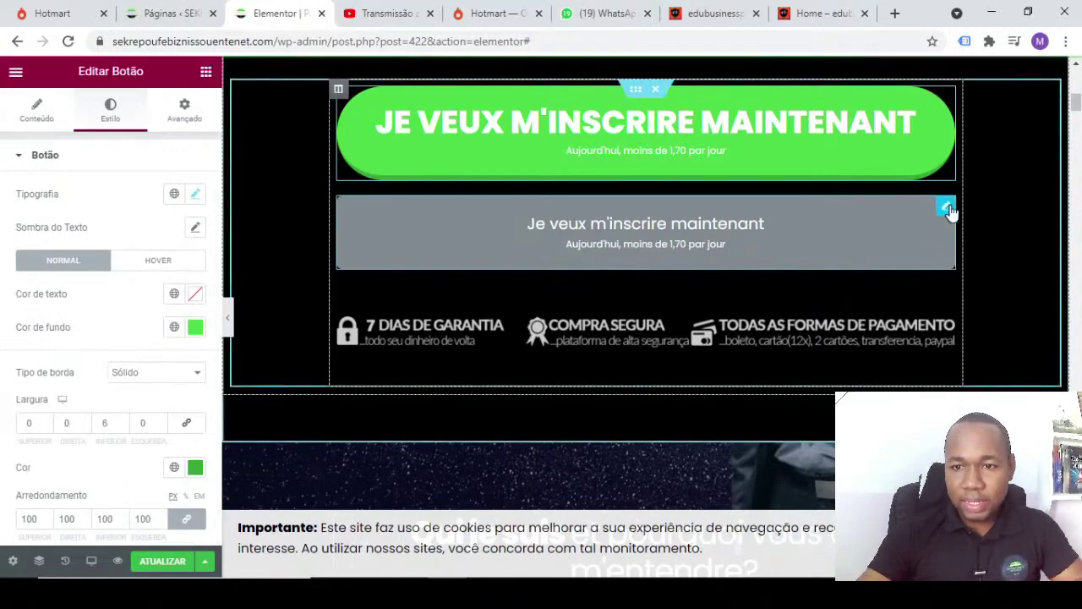
# - Set the new grey button's typography size to 40 px
pyautogui.click(947, 208)
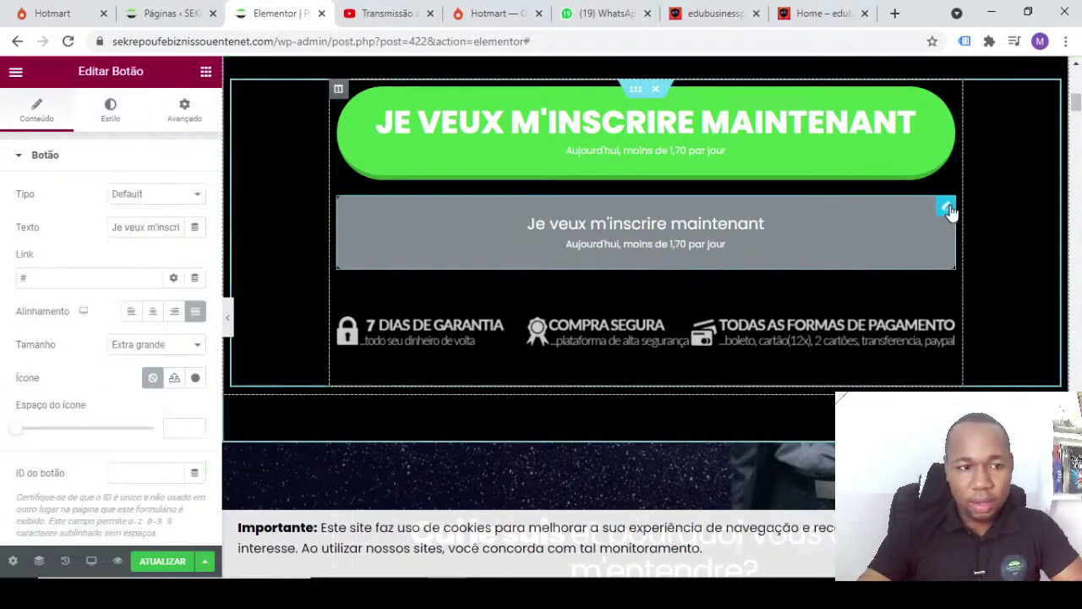
pyautogui.click(110, 112)
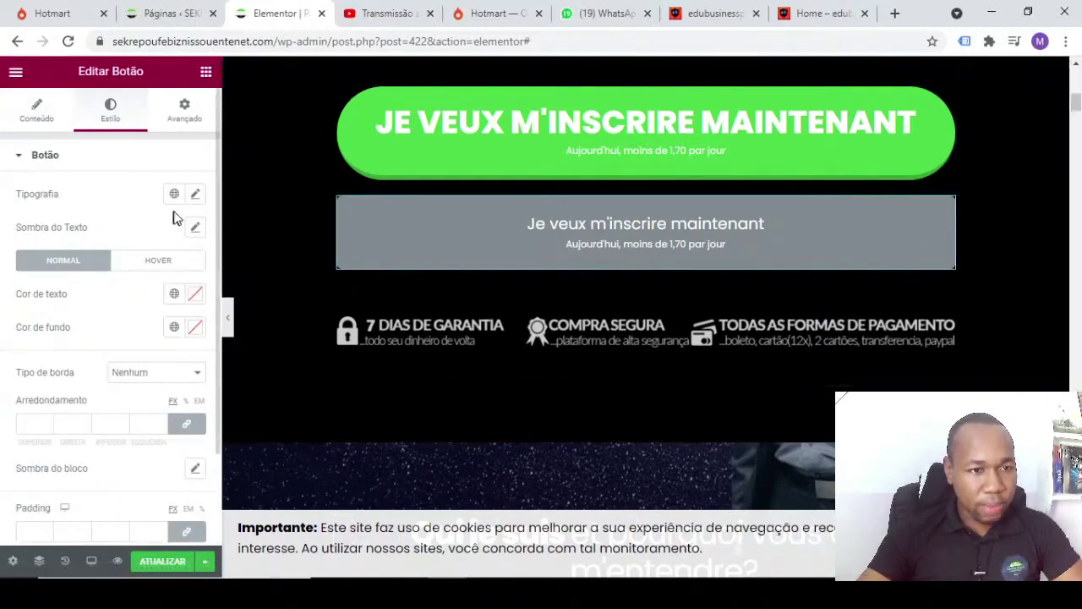
pyautogui.click(196, 195)
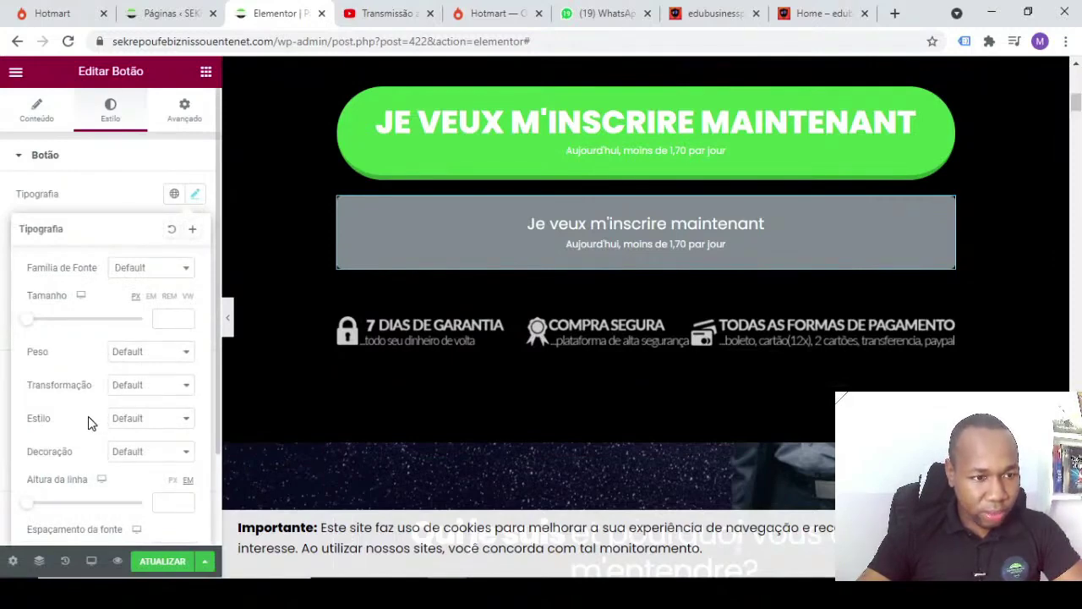
pyautogui.click(165, 321)
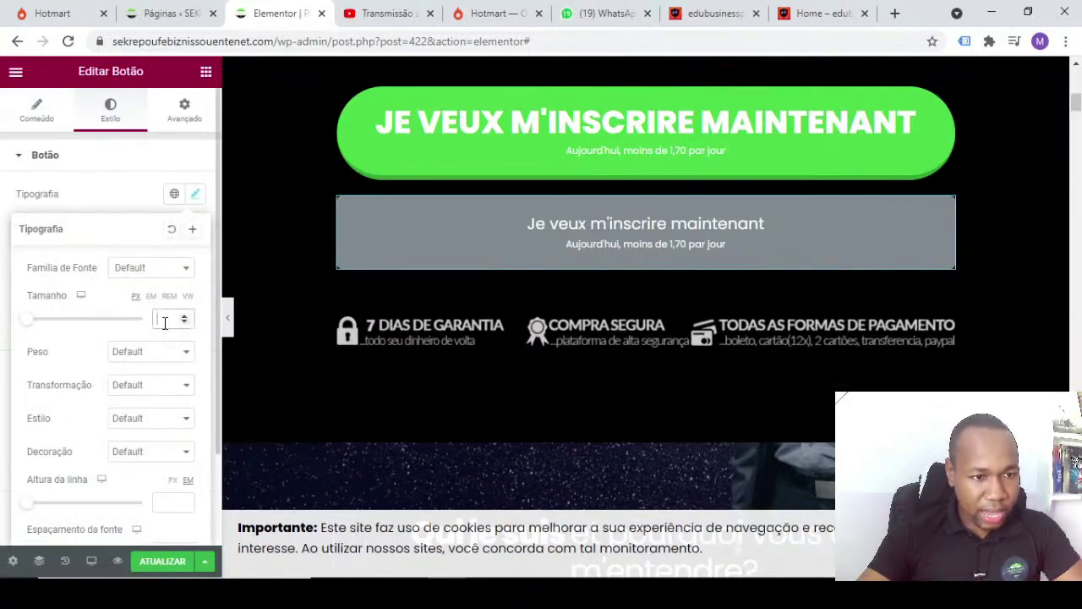
pyautogui.write('40')
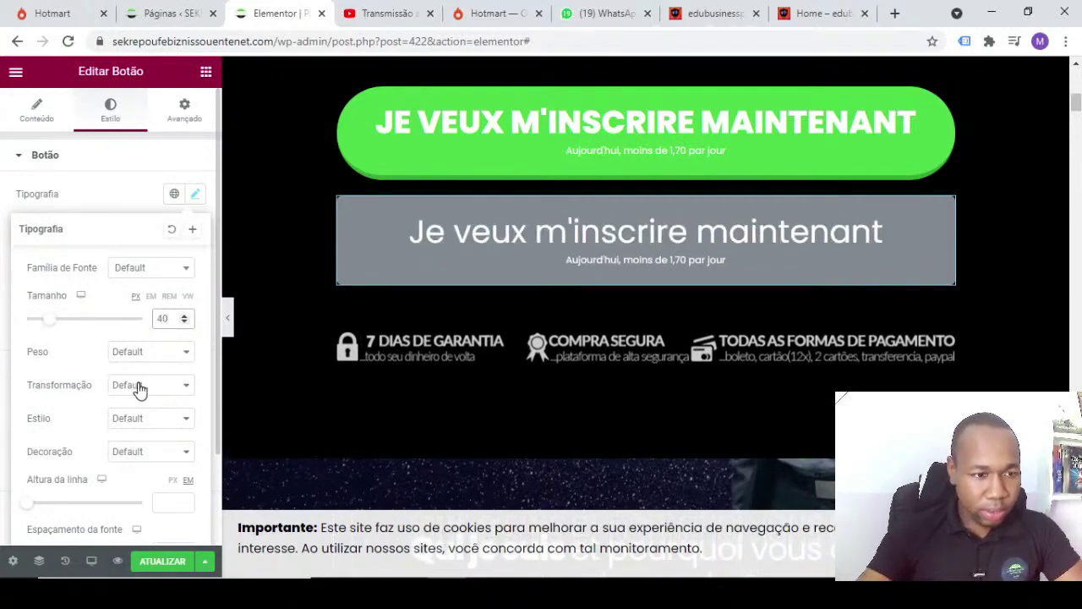
# - Check the green button's font weight and set the new button's font weight to 700
pyautogui.click(153, 354)
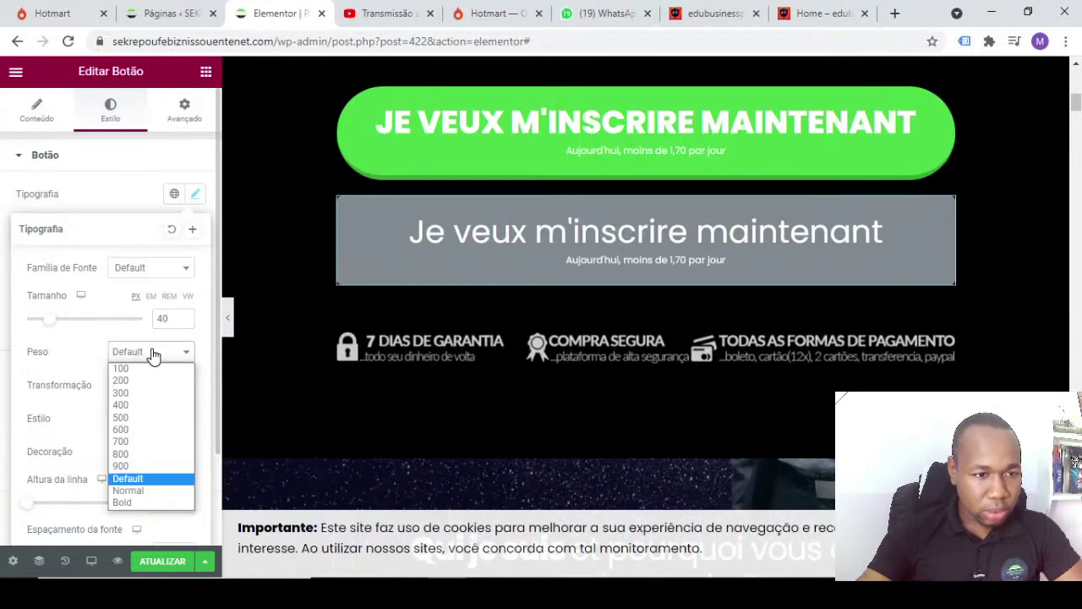
pyautogui.click(153, 356)
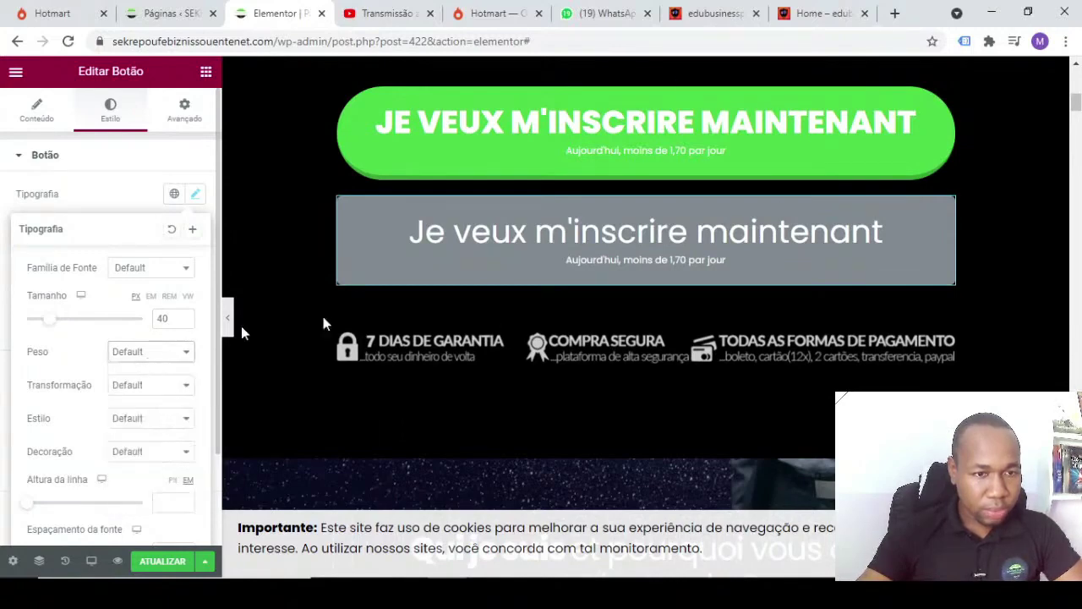
pyautogui.click(928, 111)
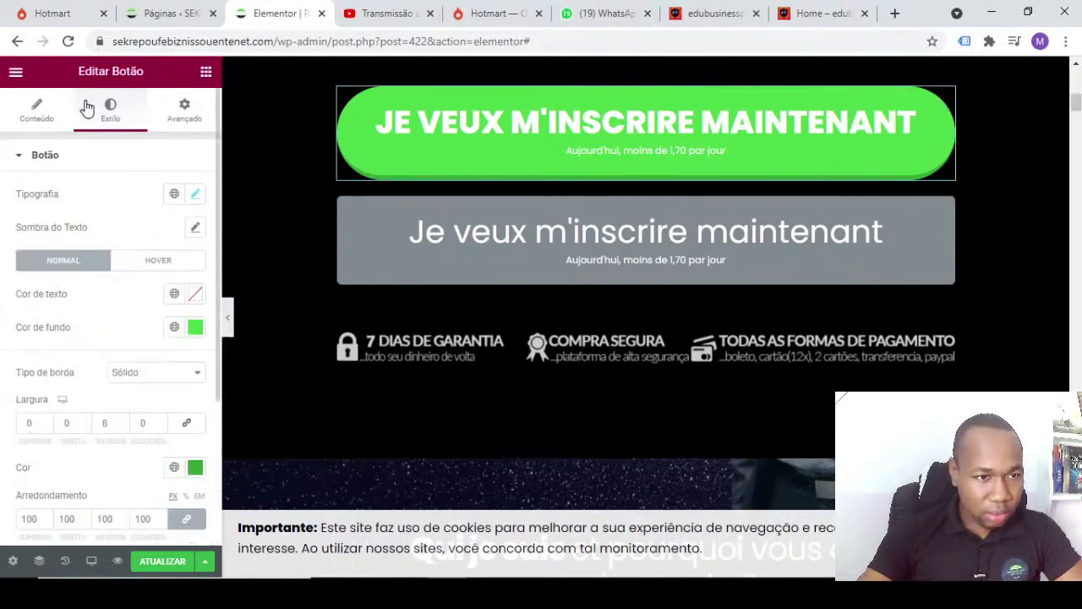
pyautogui.click(195, 196)
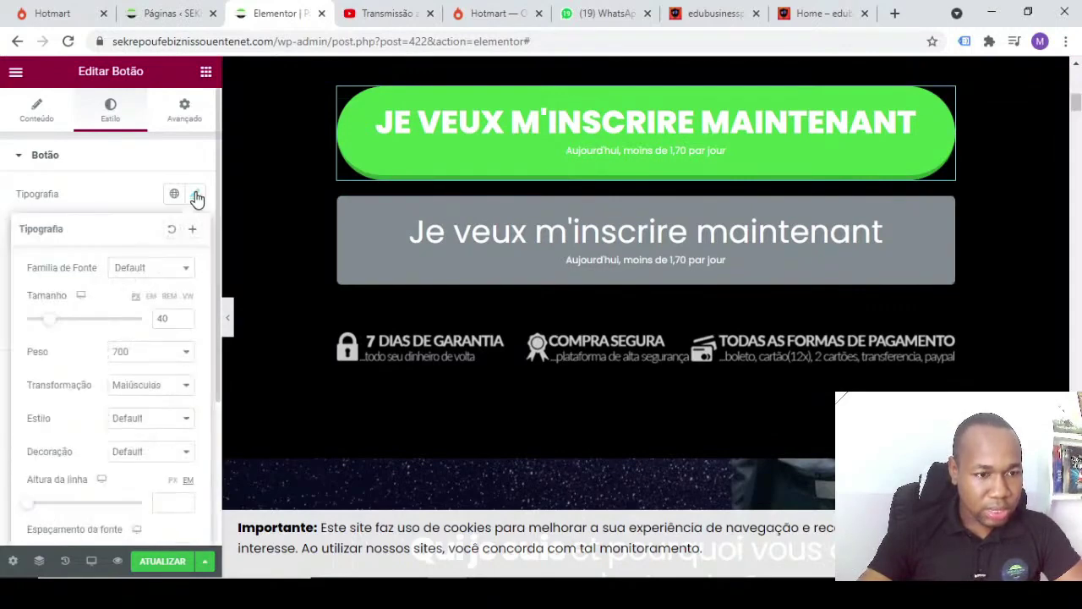
pyautogui.click(195, 196)
pyautogui.click(947, 208)
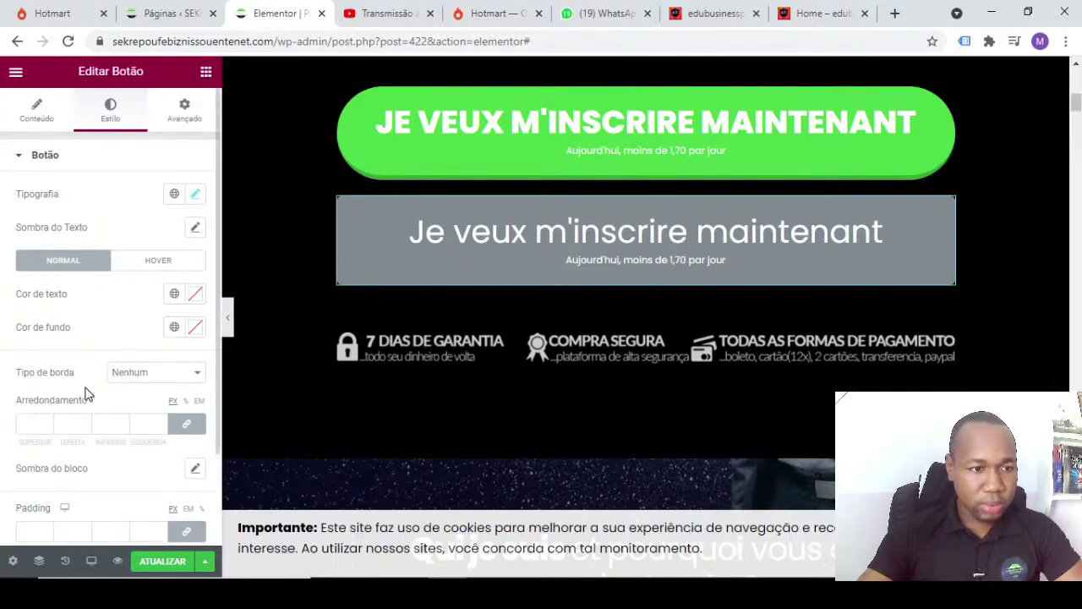
pyautogui.click(196, 196)
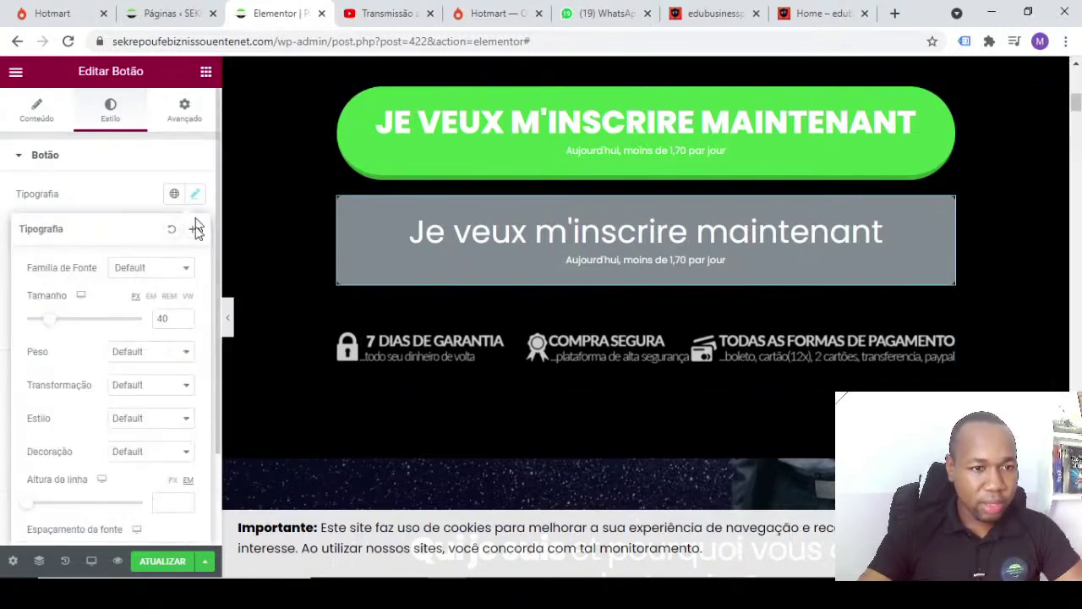
pyautogui.click(149, 356)
pyautogui.click(144, 441)
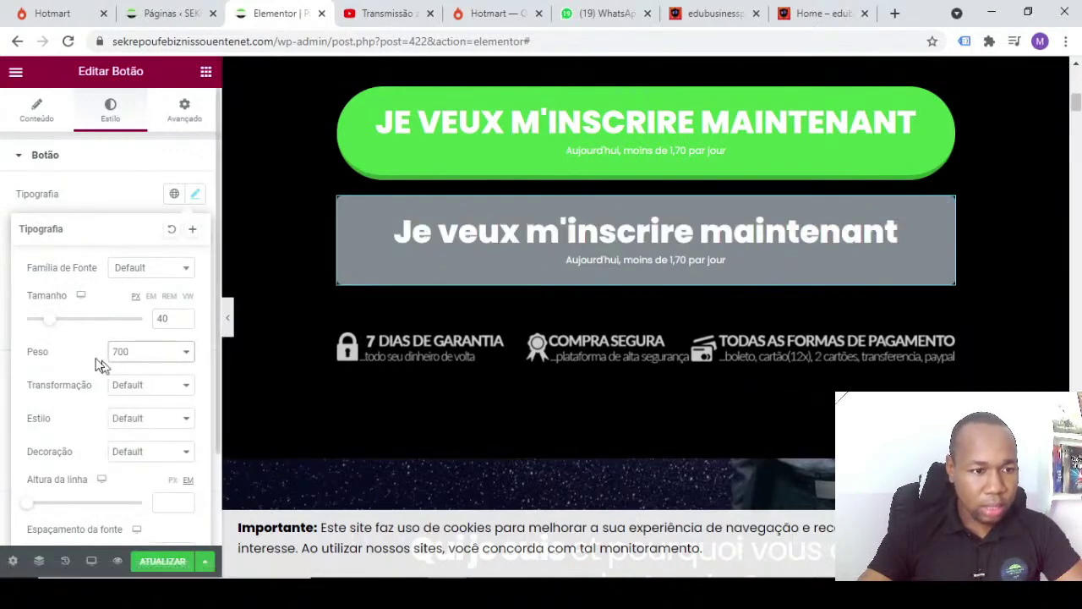
# - Set the new button's text transformation to Maiúsculas
pyautogui.scroll(-2, 95, 378)
pyautogui.click(156, 339)
pyautogui.click(156, 339)
pyautogui.click(129, 312)
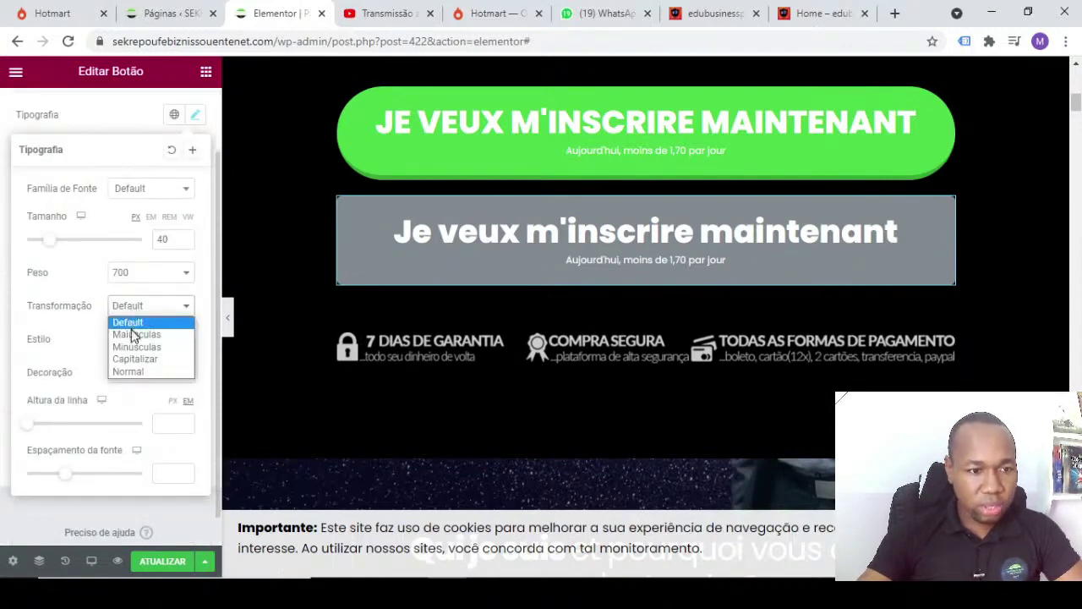
pyautogui.click(135, 334)
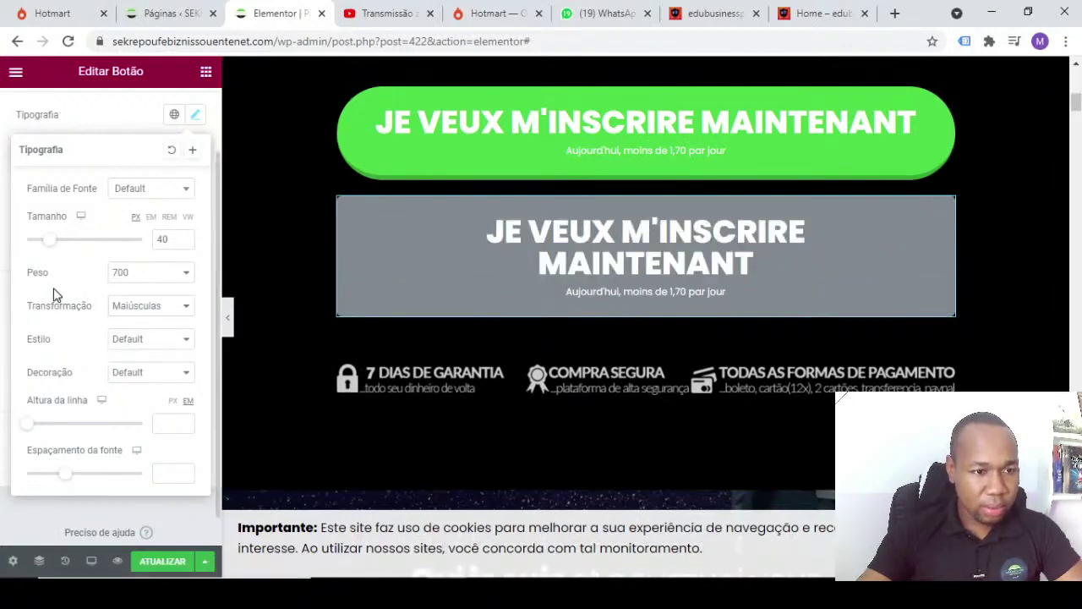
pyautogui.scroll(-1, 97, 361)
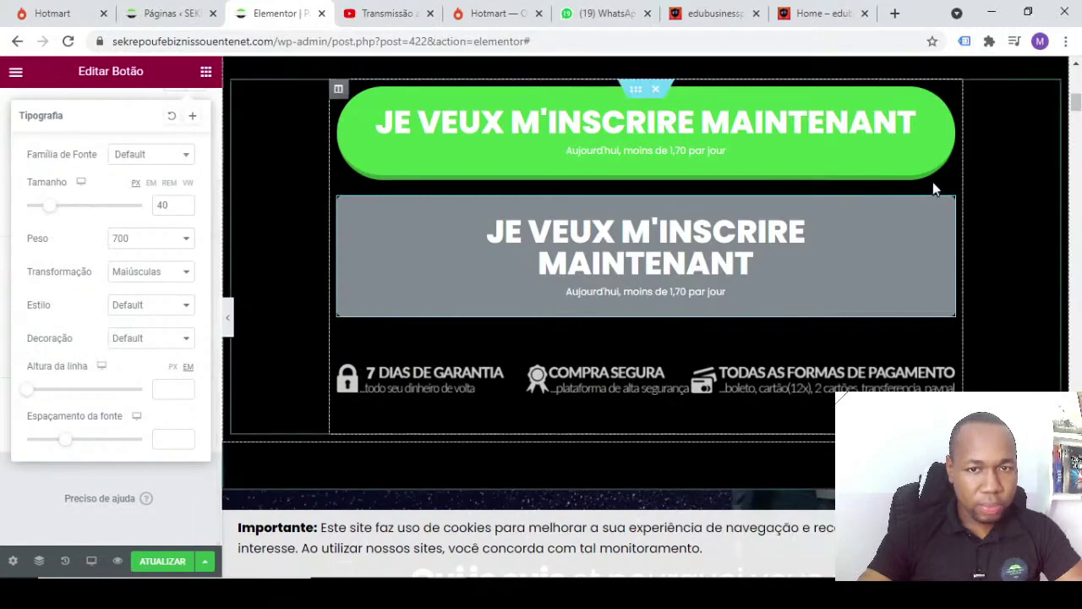
# - Recheck the green button's typography settings for any remaining differences from the new button
pyautogui.click(949, 100)
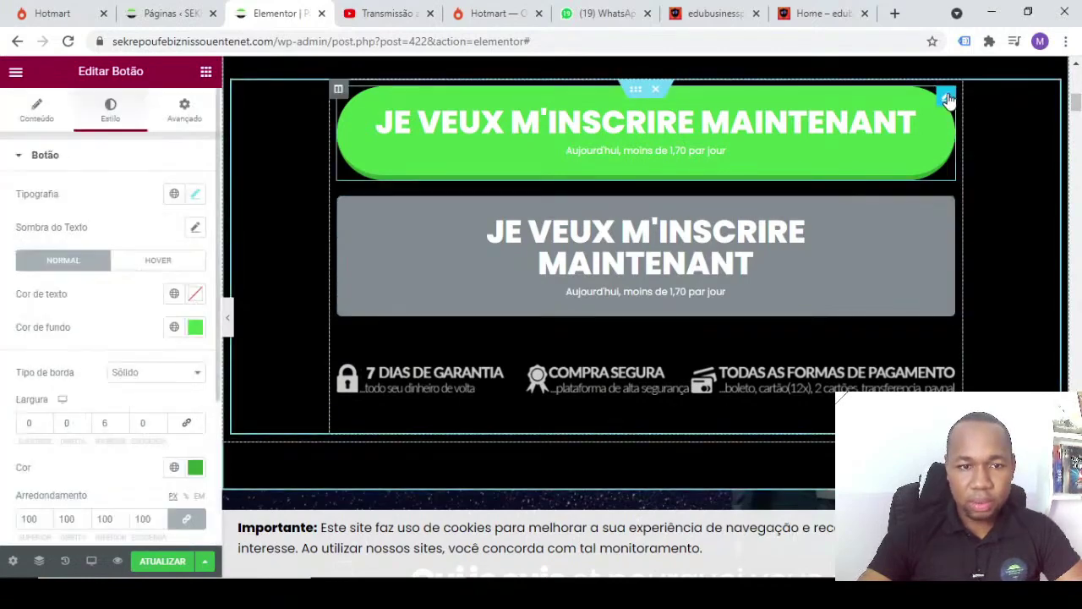
pyautogui.scroll(-2, 82, 387)
pyautogui.scroll(2, 72, 394)
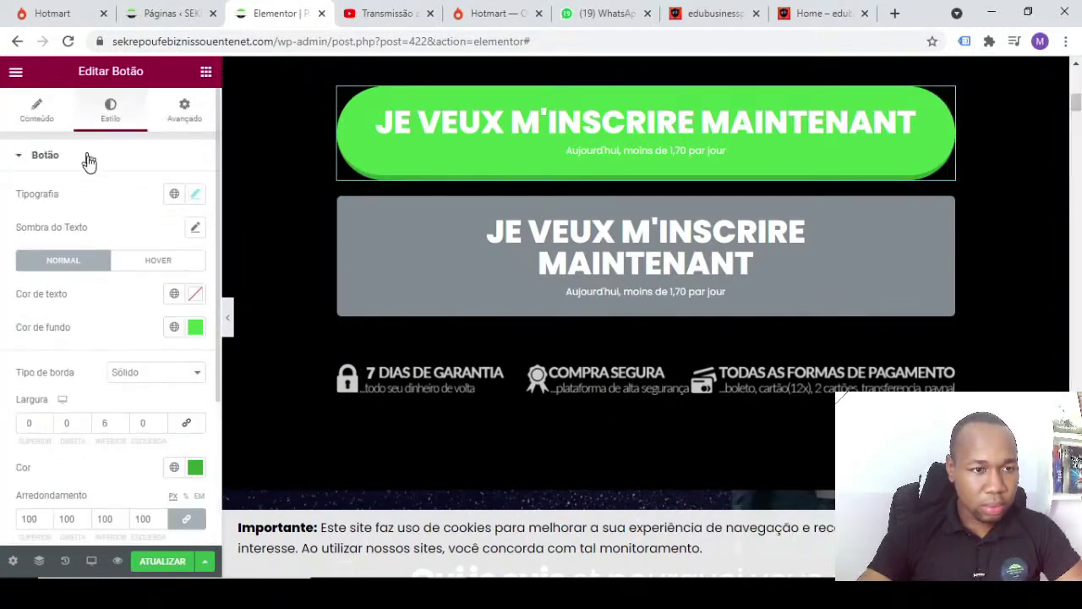
pyautogui.click(197, 199)
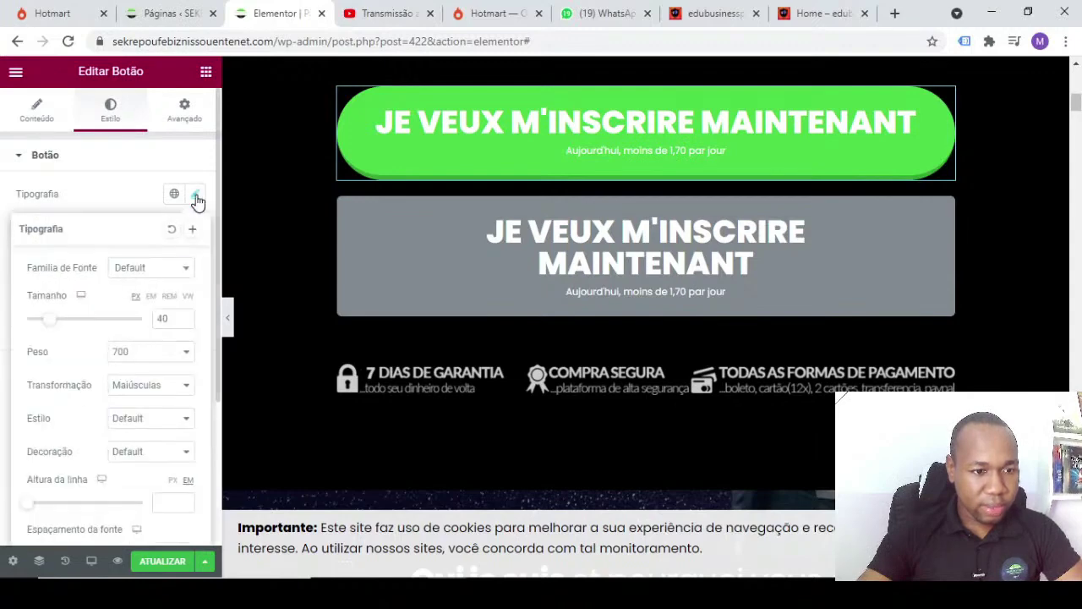
pyautogui.scroll(-1, 150, 377)
pyautogui.scroll(1, 148, 376)
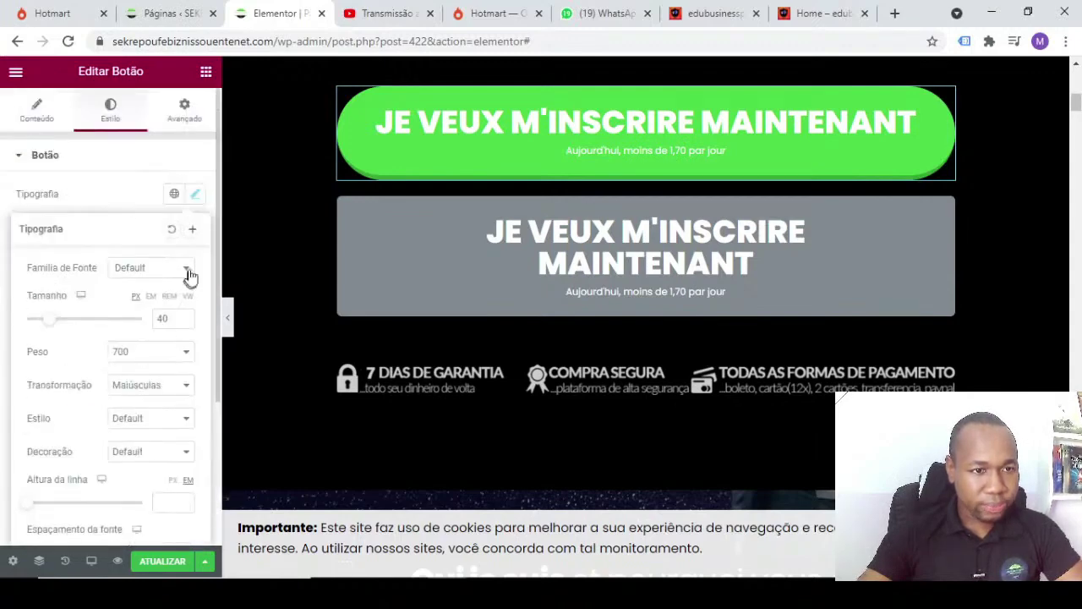
pyautogui.click(194, 195)
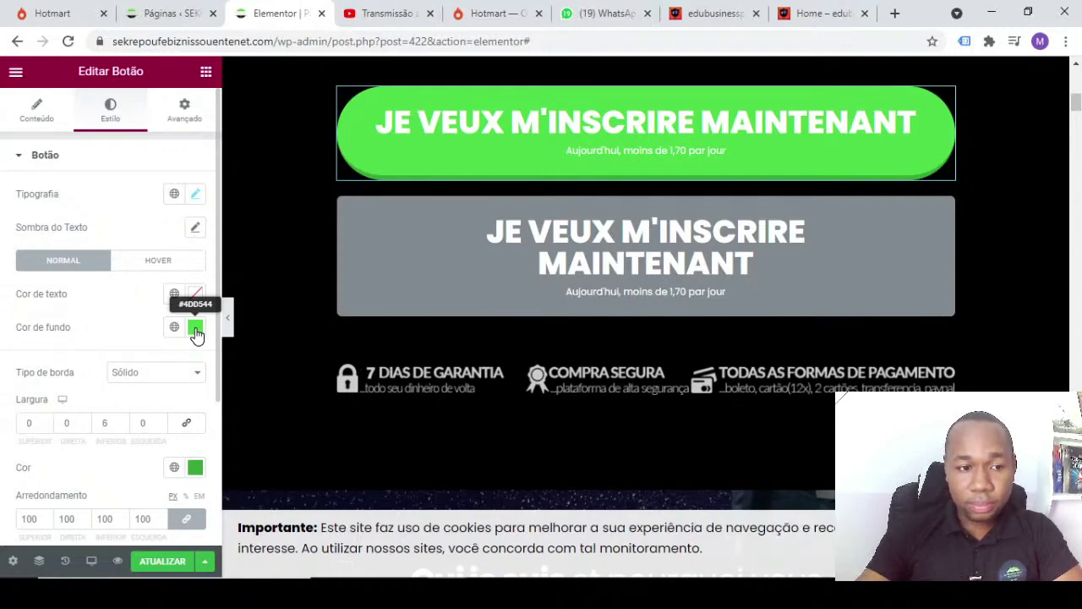
# - Copy the green button's background colour code #4DD544 from its colour picker
pyautogui.click(196, 332)
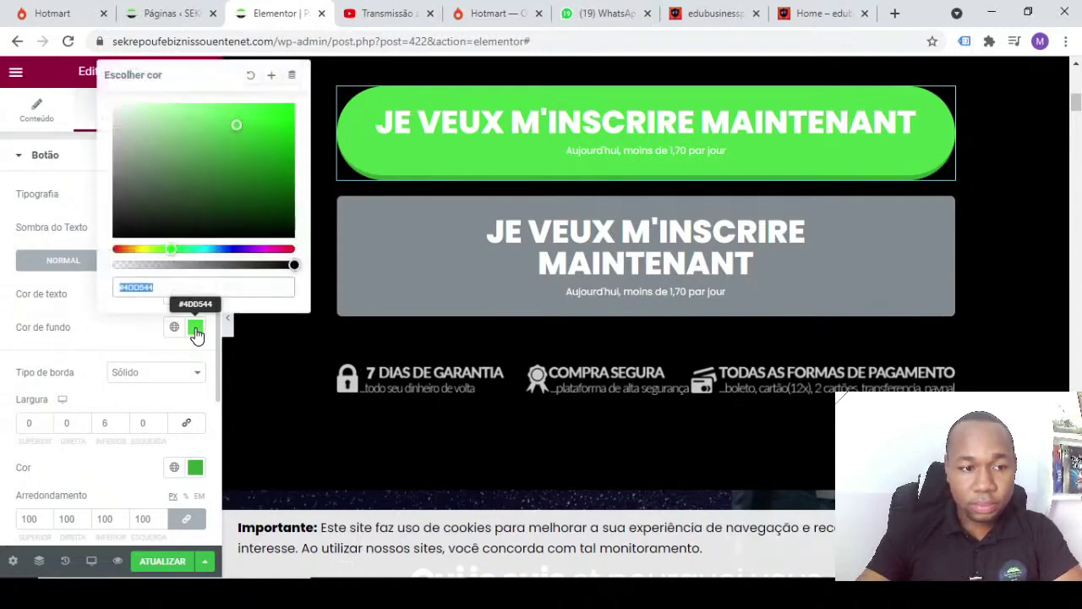
pyautogui.click(108, 336)
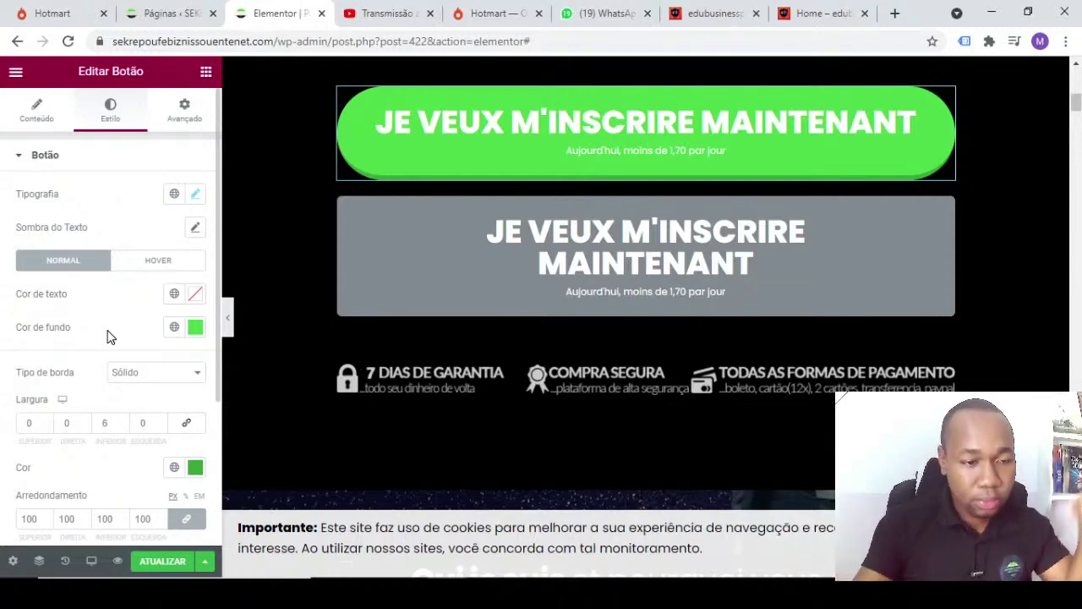
pyautogui.click(194, 330)
pyautogui.hotkey('ctrl', 'c')
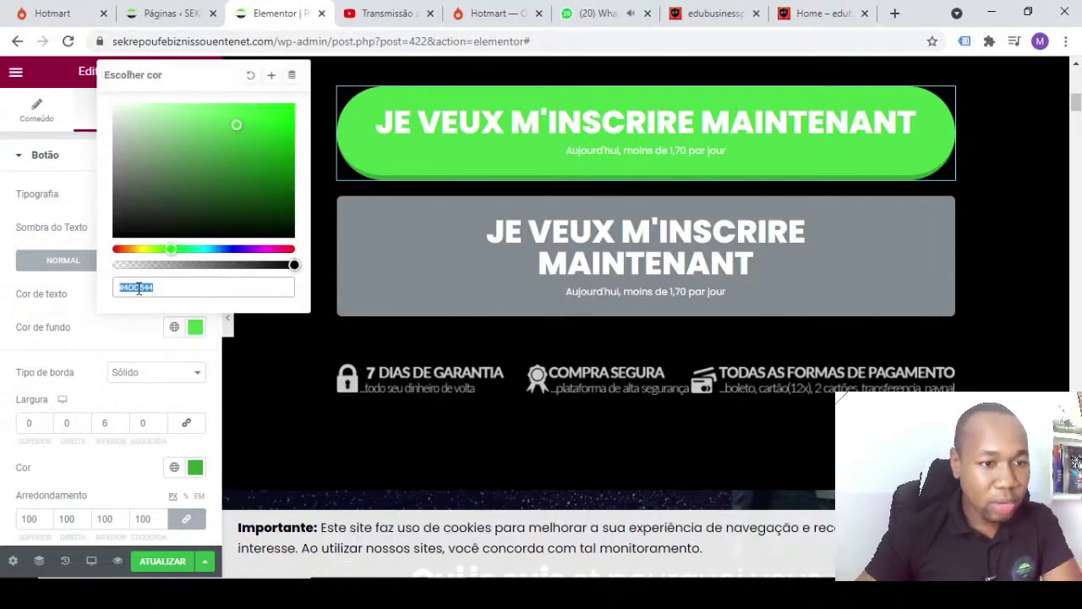
pyautogui.rightClick(139, 289)
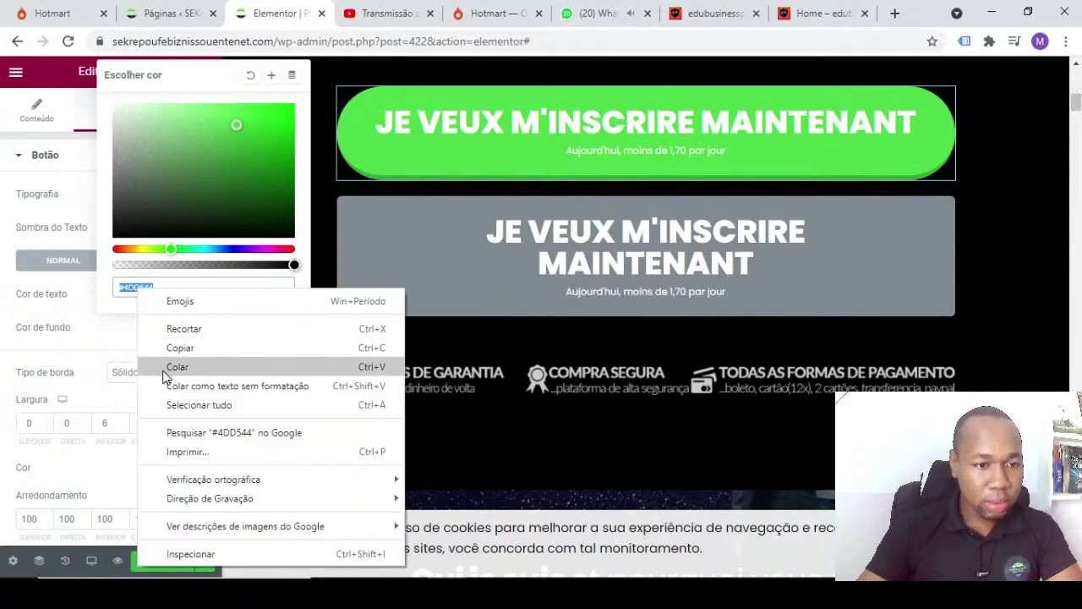
pyautogui.click(181, 348)
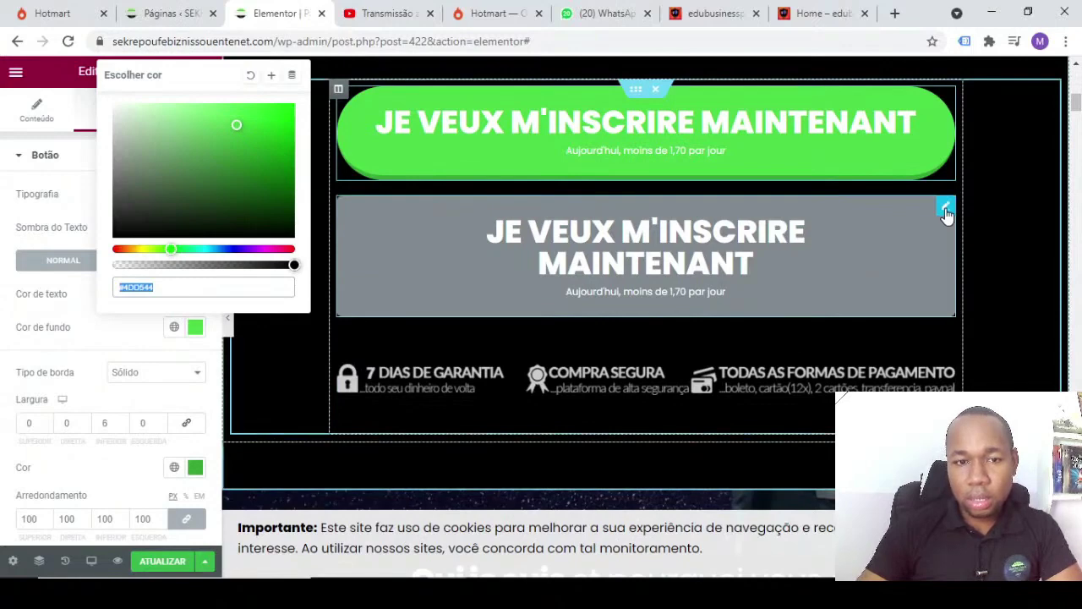
# - Open the background colour of the new button for editing
pyautogui.click(946, 210)
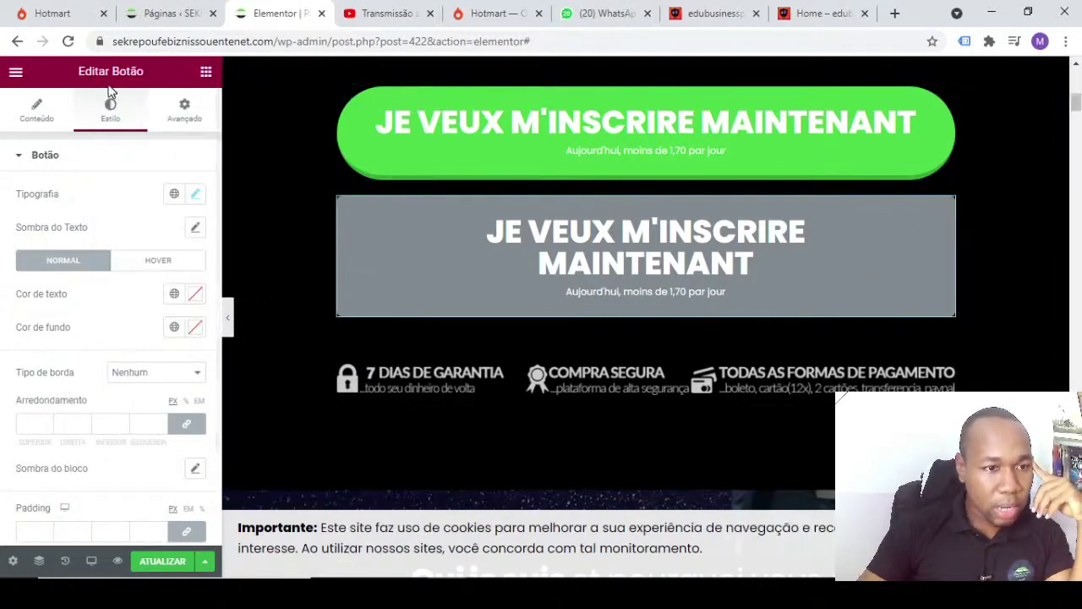
pyautogui.click(196, 328)
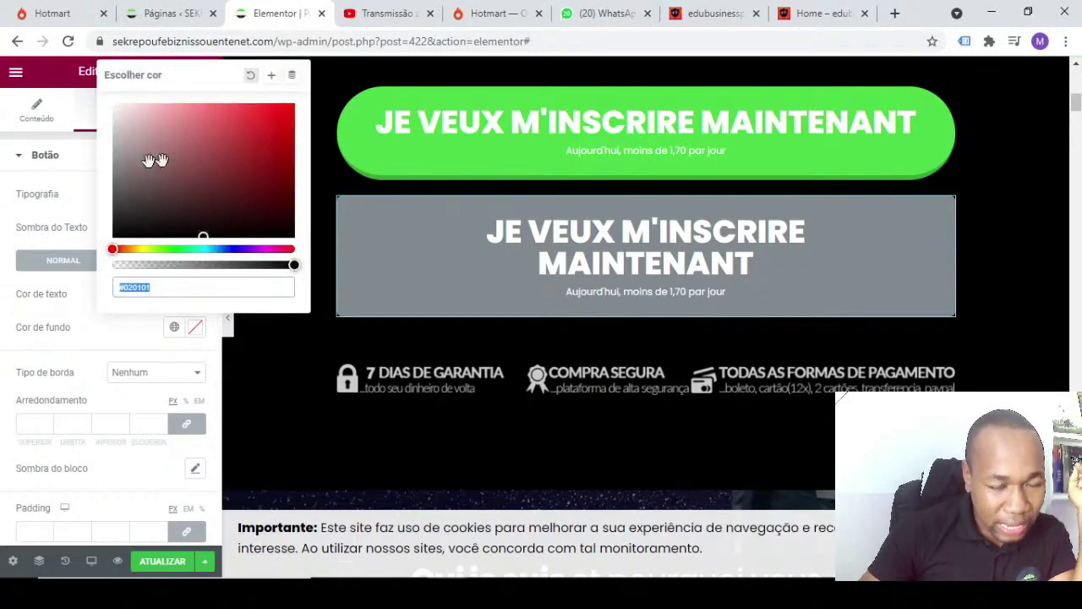
# - Try out different red and green shades as the new button's background colour
pyautogui.moveTo(203, 233); pyautogui.dragTo(284, 112)
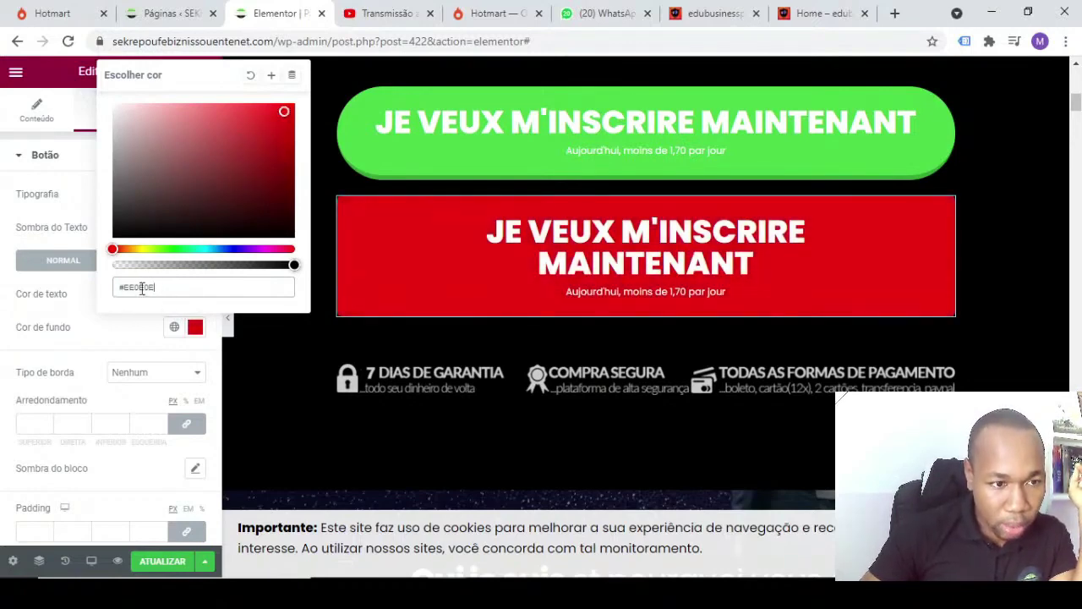
pyautogui.moveTo(284, 111); pyautogui.dragTo(284, 146)
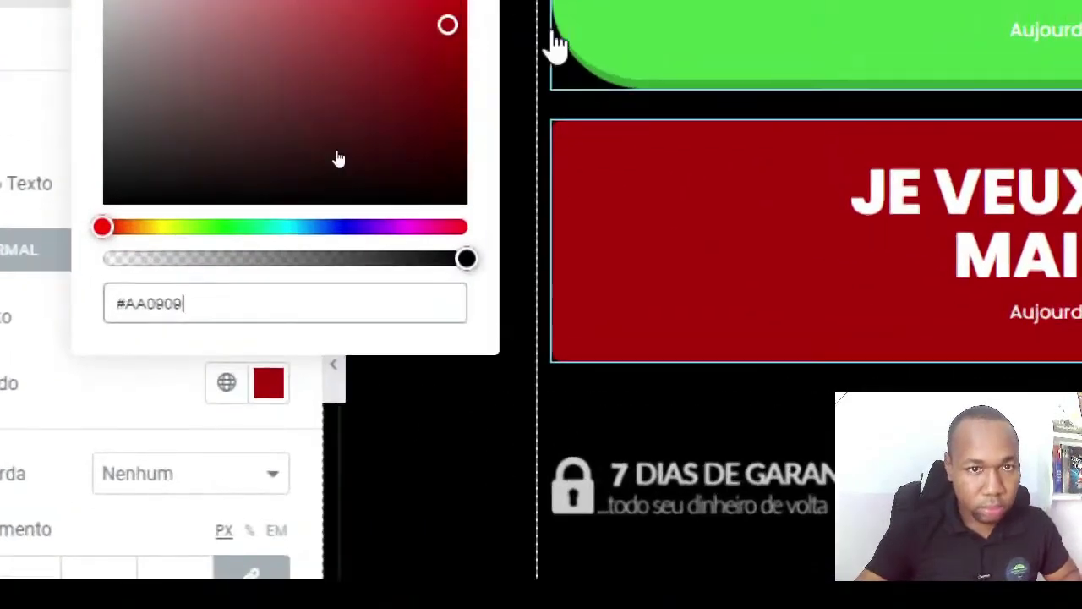
pyautogui.moveTo(447, 5); pyautogui.dragTo(288, 162)
pyautogui.moveTo(173, 150); pyautogui.dragTo(422, 1)
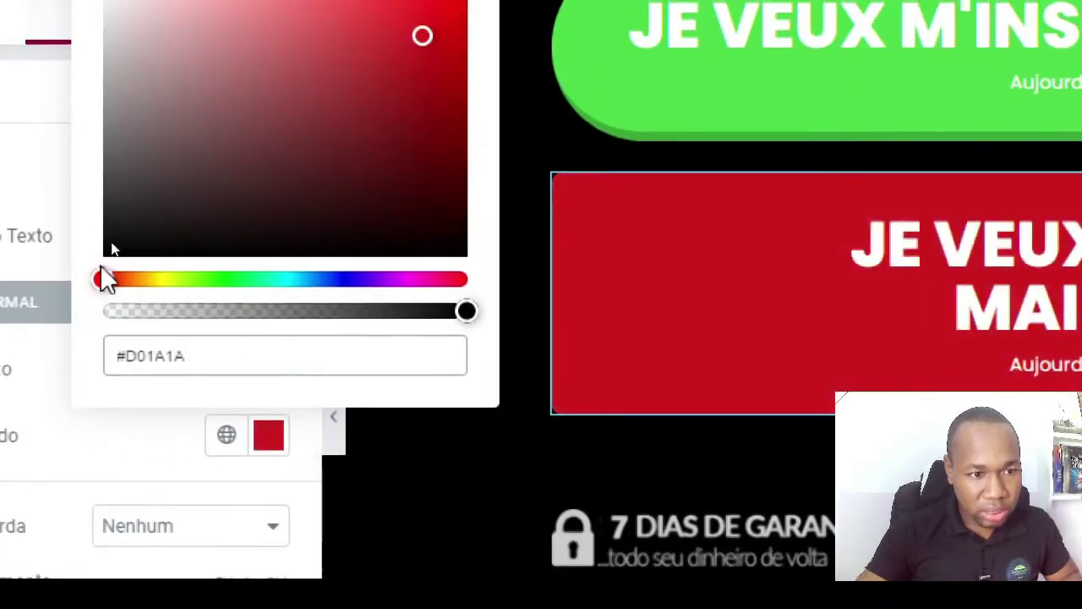
pyautogui.moveTo(105, 280); pyautogui.dragTo(249, 279)
pyautogui.moveTo(423, 38); pyautogui.dragTo(432, 3)
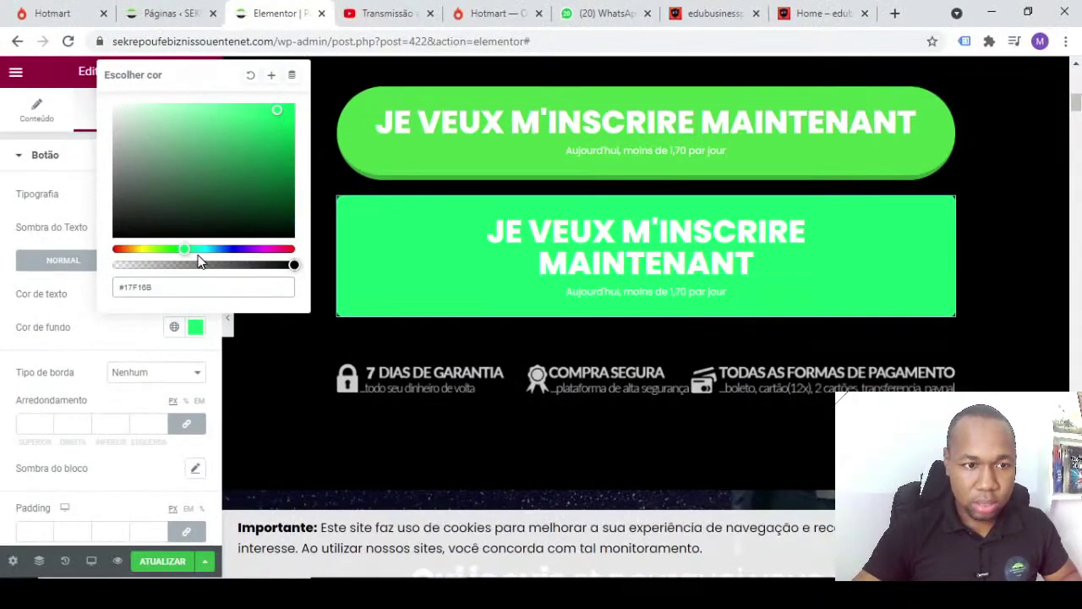
pyautogui.moveTo(186, 251); pyautogui.dragTo(106, 265)
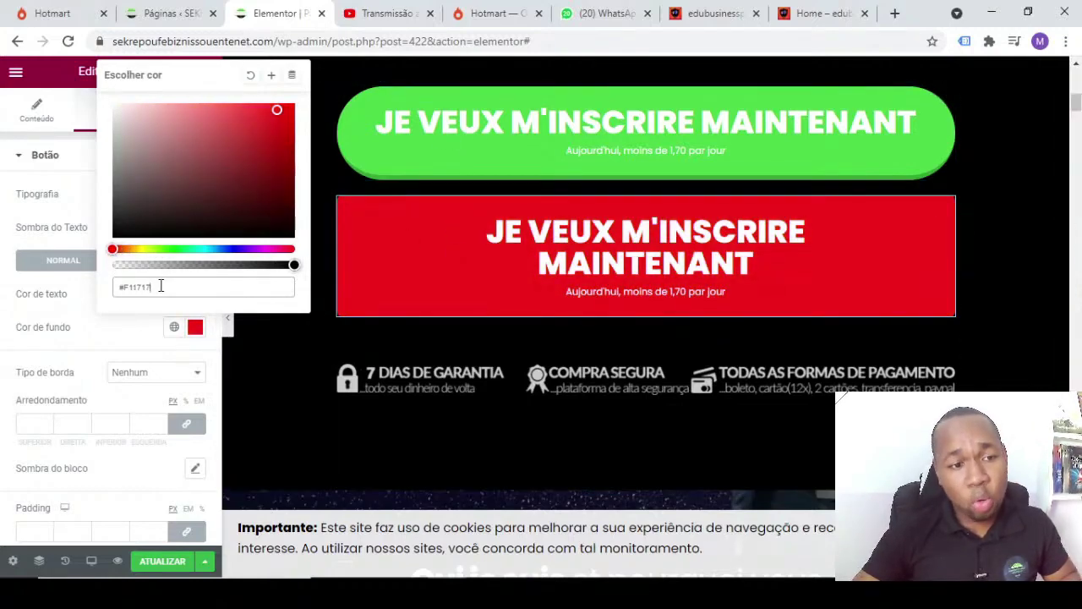
# - Replace the new button's background colour code with the copied #4DD544
pyautogui.moveTo(161, 287); pyautogui.dragTo(108, 291)
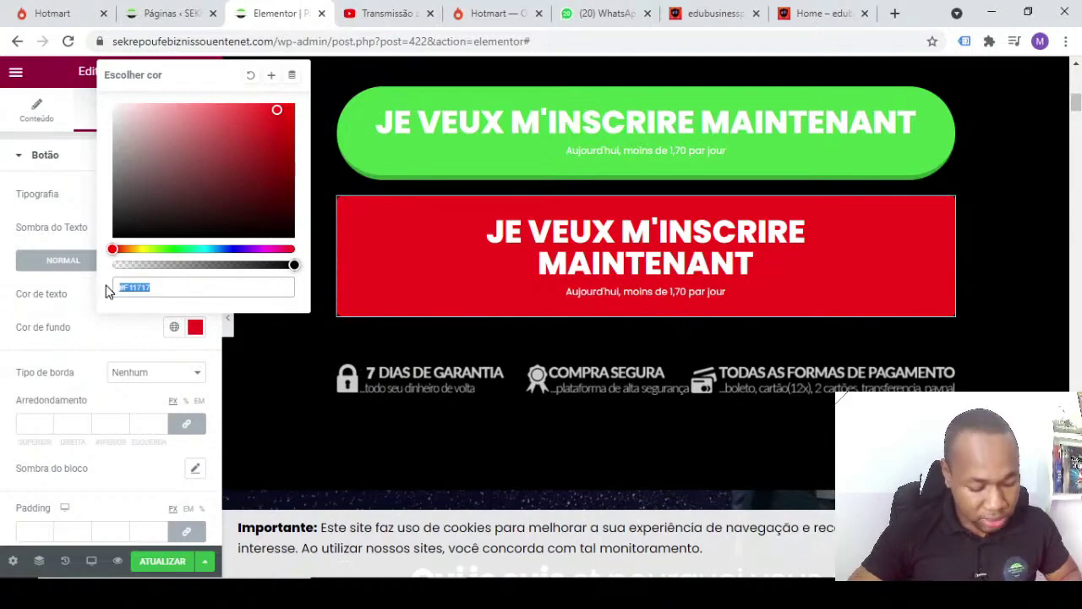
pyautogui.hotkey('ctrl', 'v')
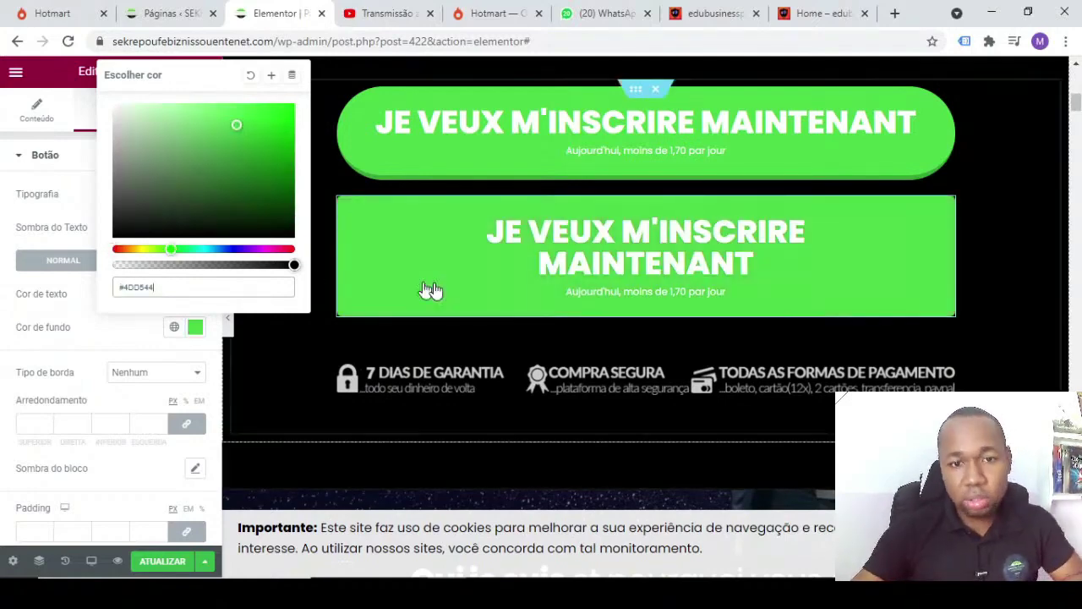
pyautogui.click(198, 356)
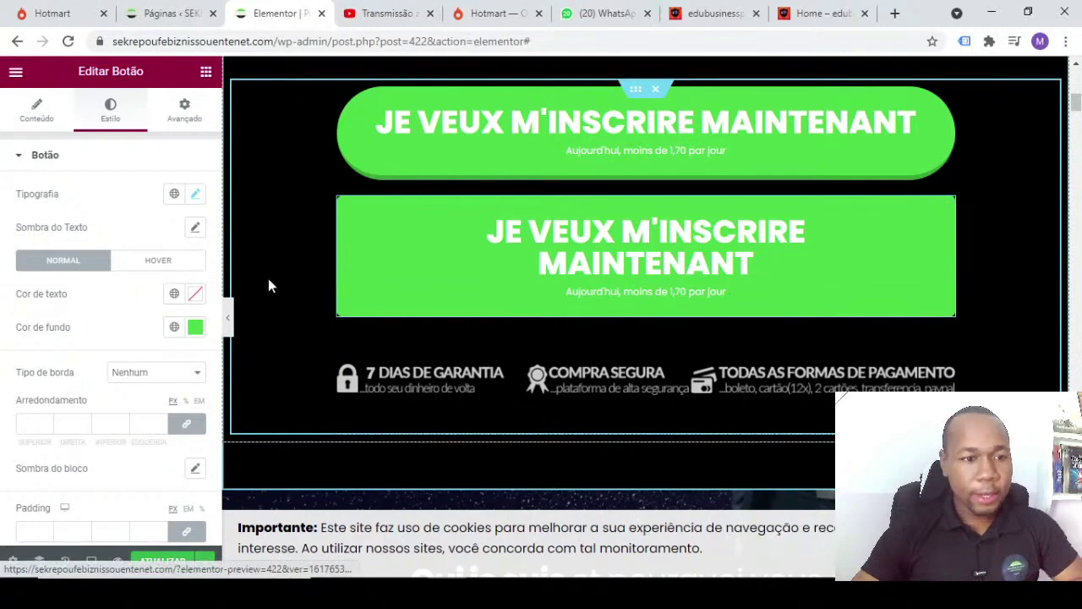
# - Check the original green button's border type, border width, corner rounding and padding settings
pyautogui.click(947, 98)
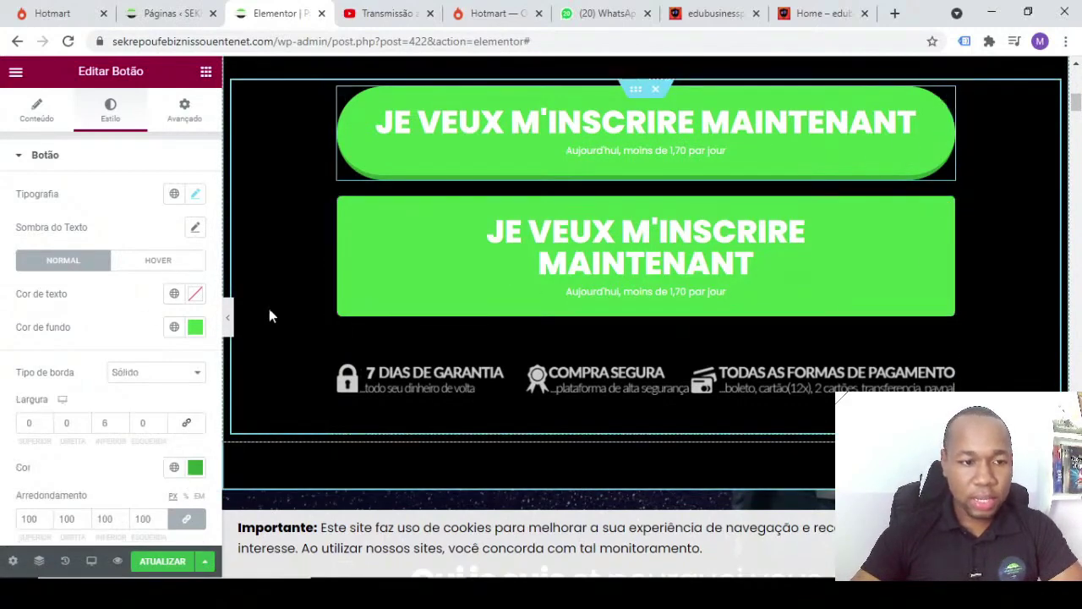
pyautogui.scroll(-1, 38, 401)
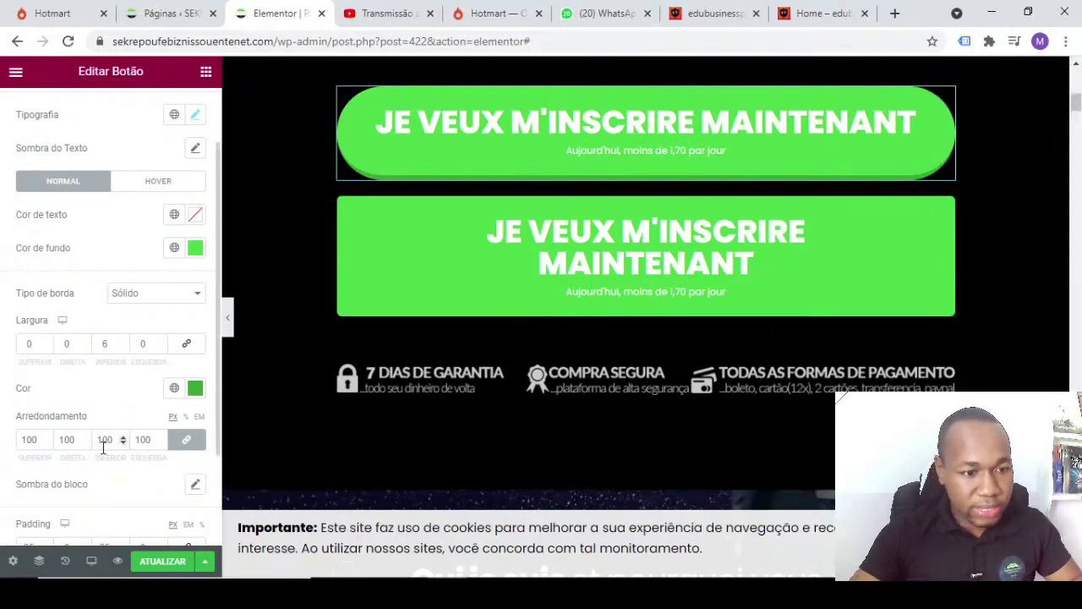
pyautogui.scroll(-3, 103, 448)
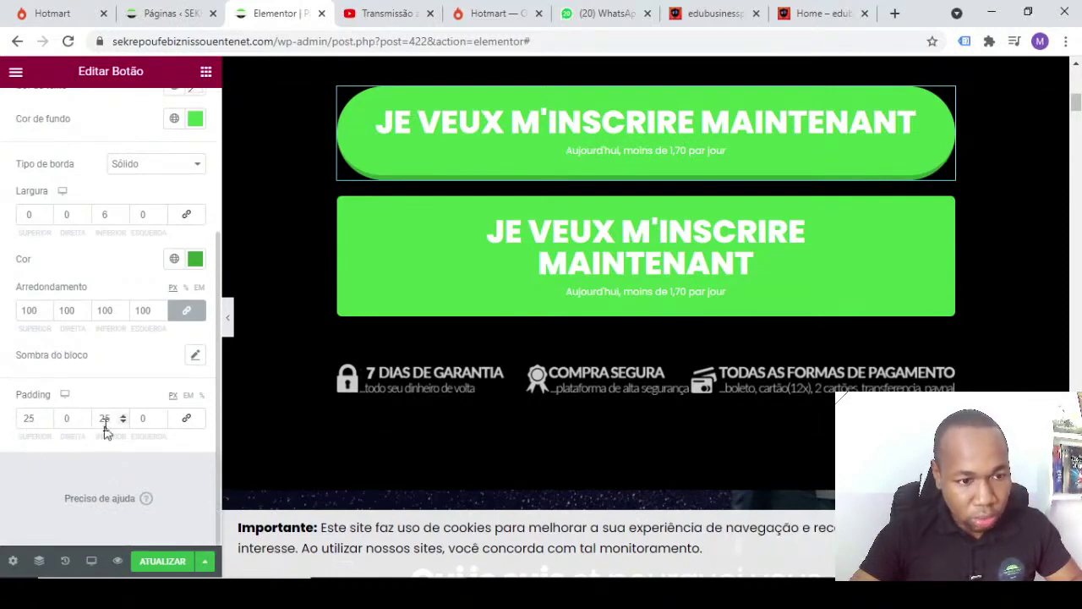
pyautogui.scroll(4, 181, 417)
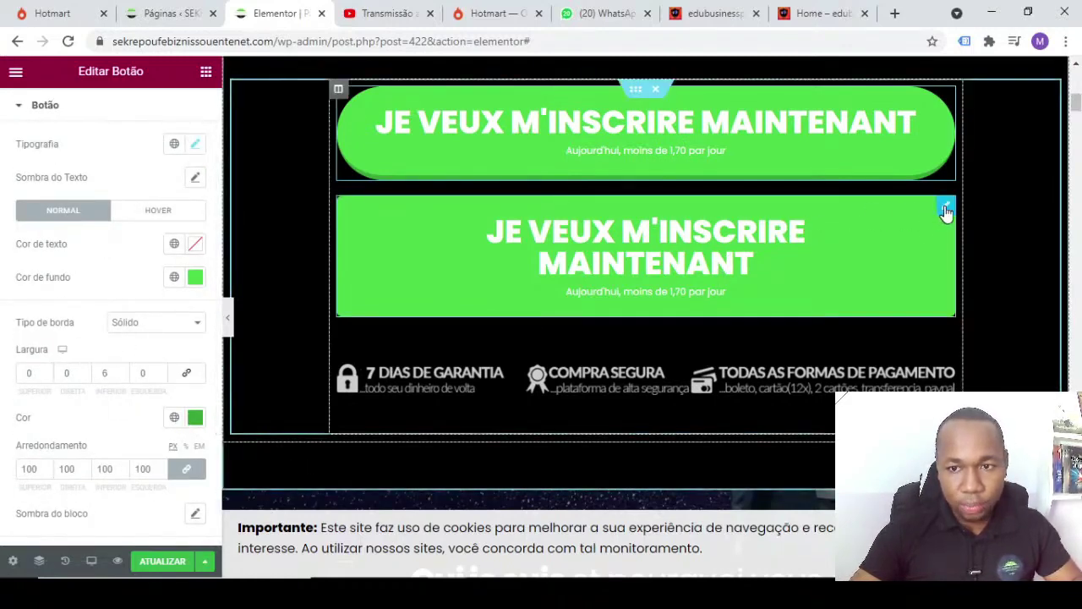
# - Set the new button's border type to Sólido
pyautogui.click(946, 210)
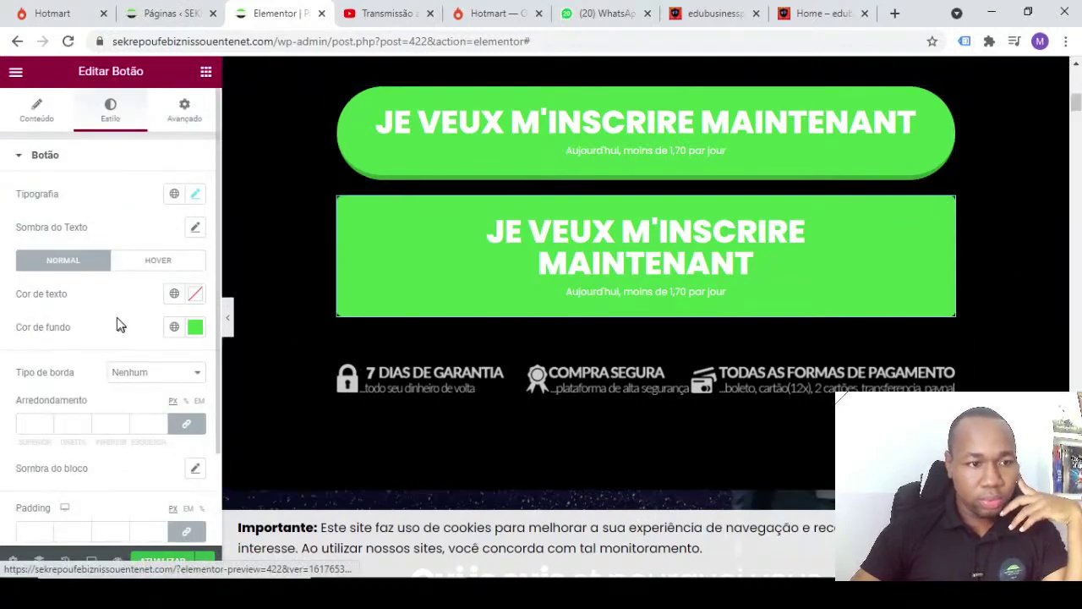
pyautogui.scroll(-1, 25, 398)
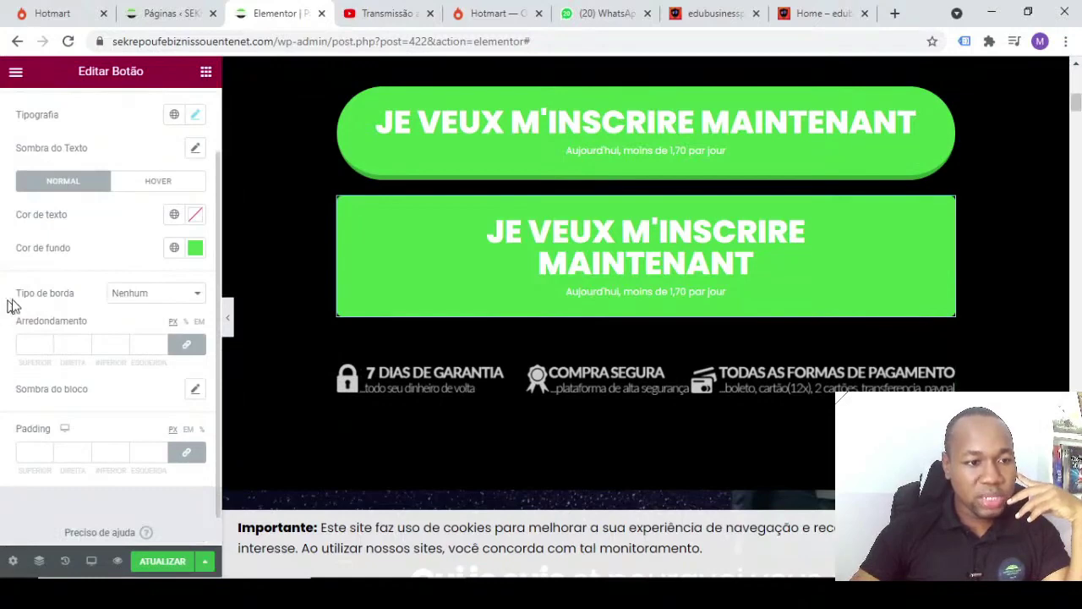
pyautogui.click(122, 296)
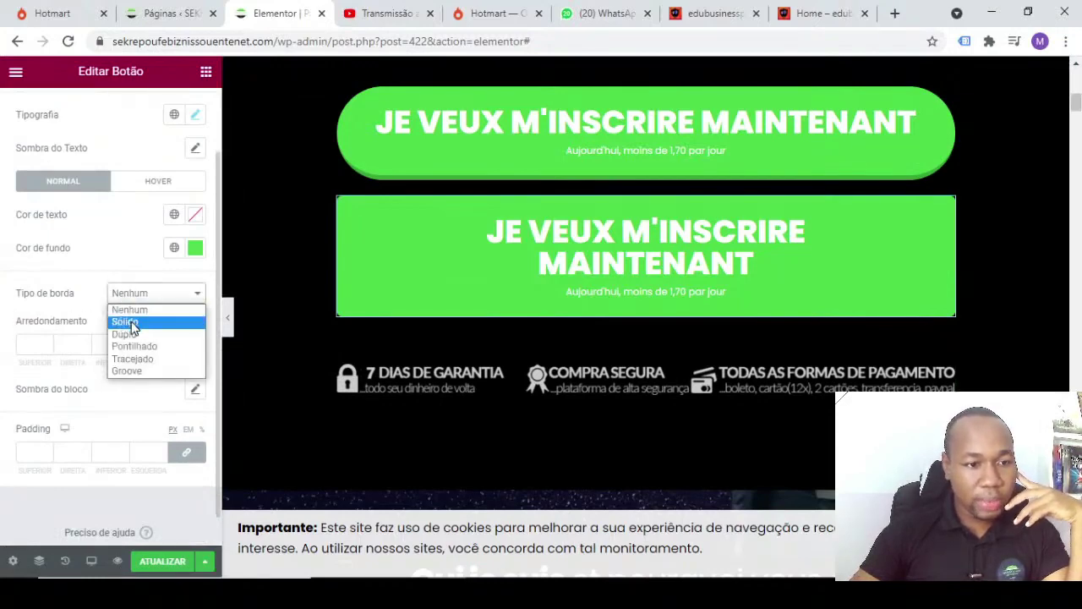
pyautogui.click(125, 321)
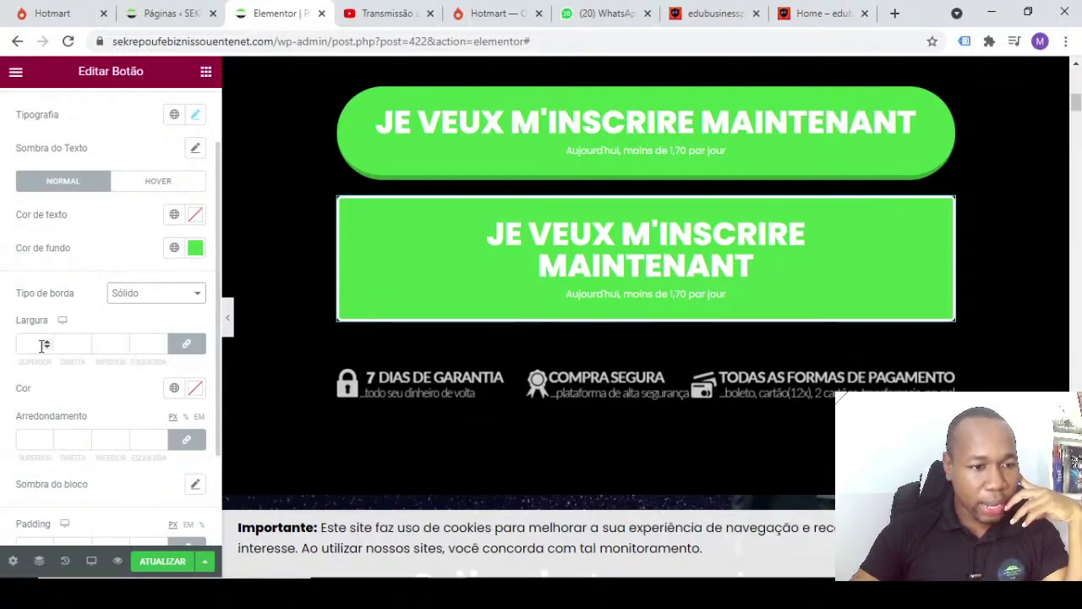
# - Try a linked border width of 6 on all sides of the new button and reset it to 0
pyautogui.click(106, 344)
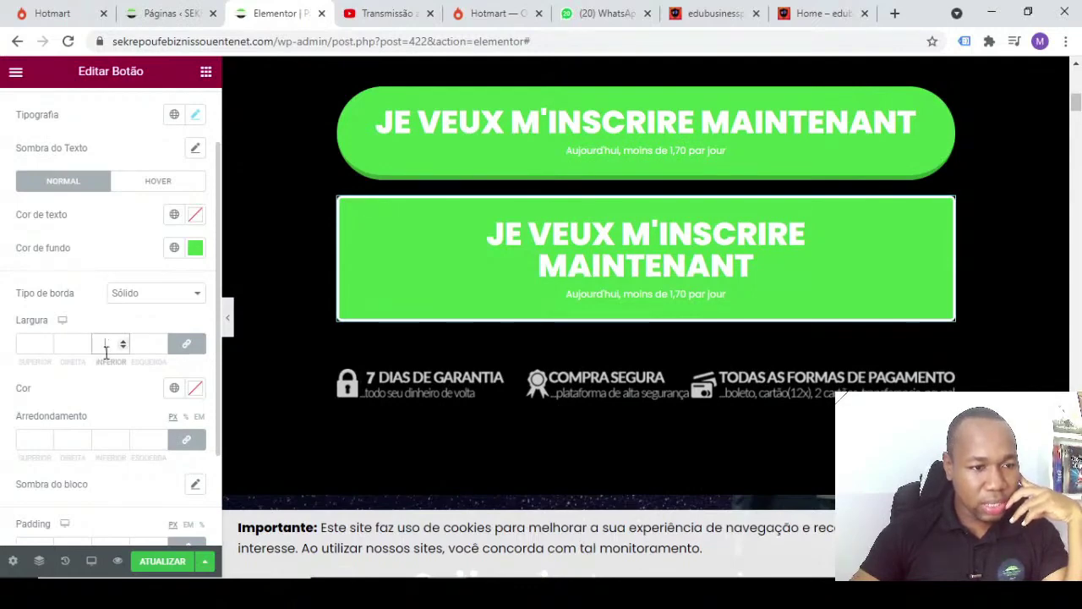
pyautogui.write('6')
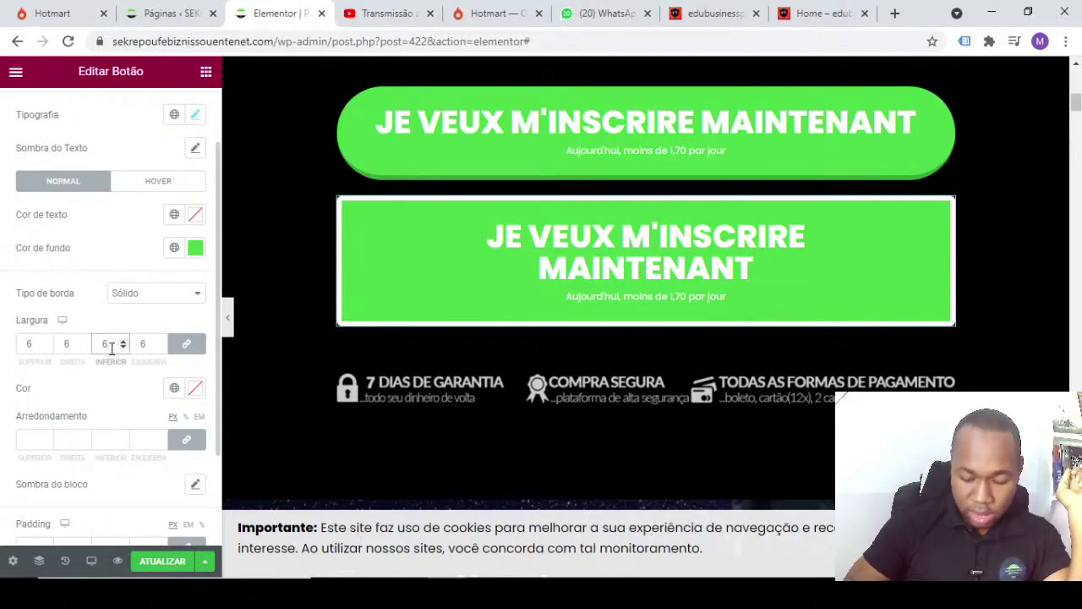
pyautogui.press('BackSpace')
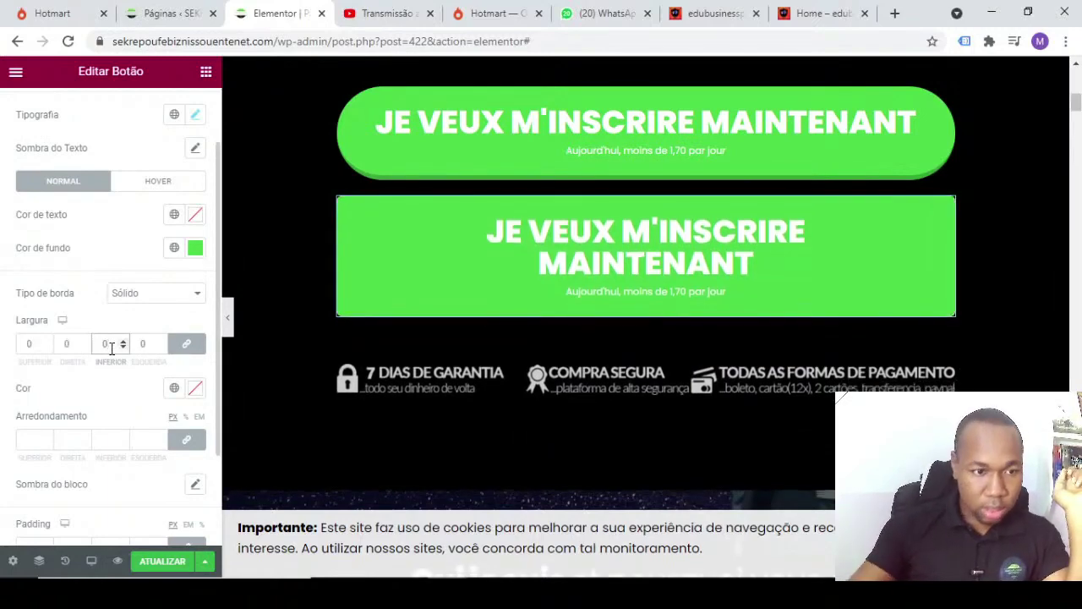
# - Unlink the new button's border widths and set only the bottom width to 6
pyautogui.click(189, 352)
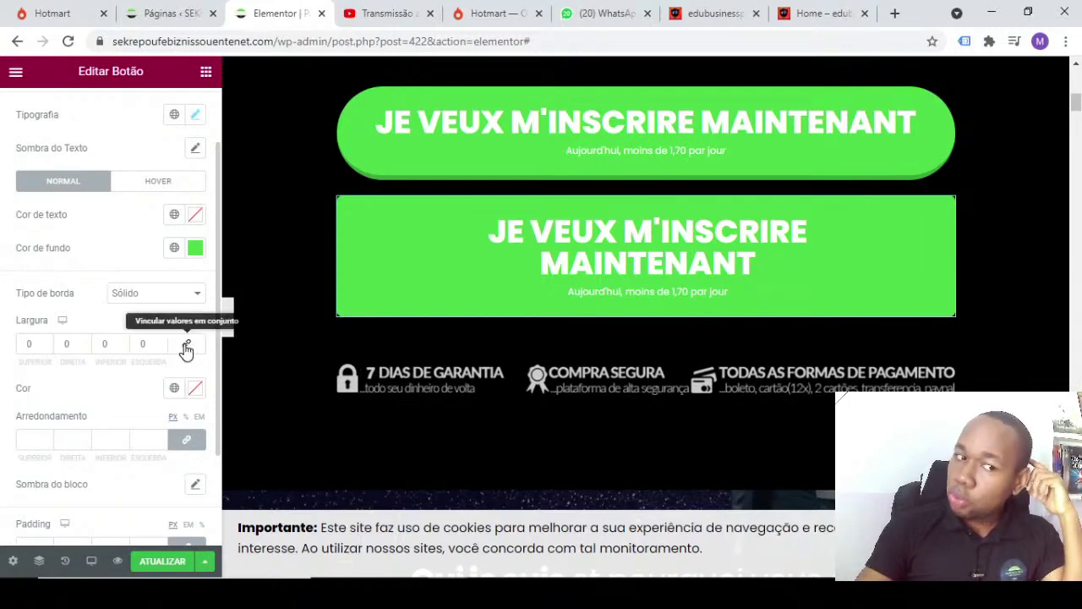
pyautogui.click(122, 344)
pyautogui.click(123, 344)
pyautogui.click(123, 345)
pyautogui.click(122, 344)
pyautogui.click(123, 344)
pyautogui.click(123, 344)
pyautogui.click(123, 344)
pyautogui.click(122, 344)
pyautogui.click(123, 344)
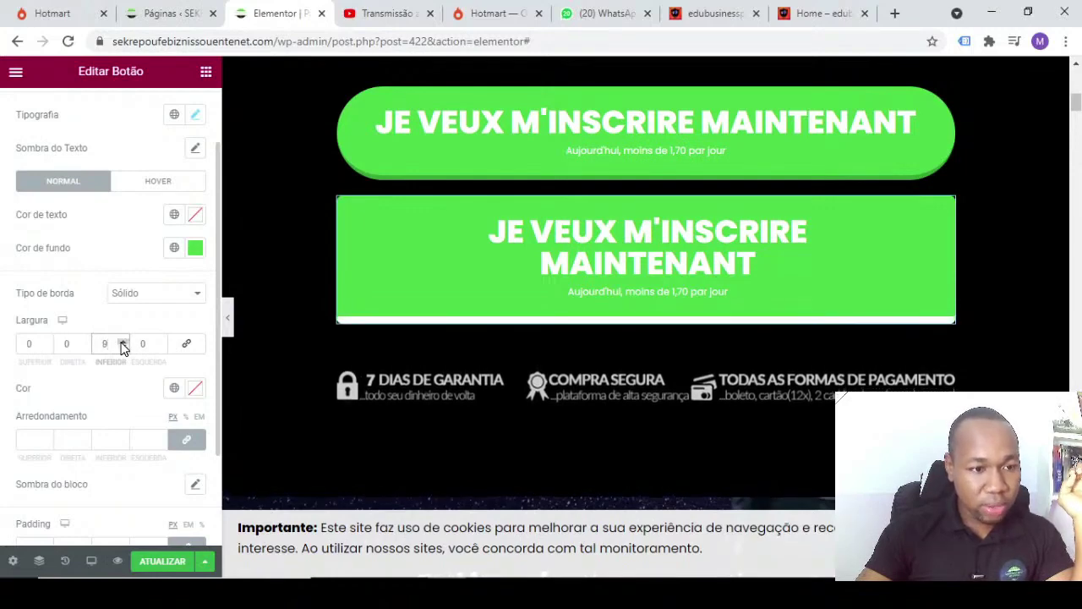
pyautogui.click(122, 347)
pyautogui.click(124, 348)
pyautogui.click(124, 348)
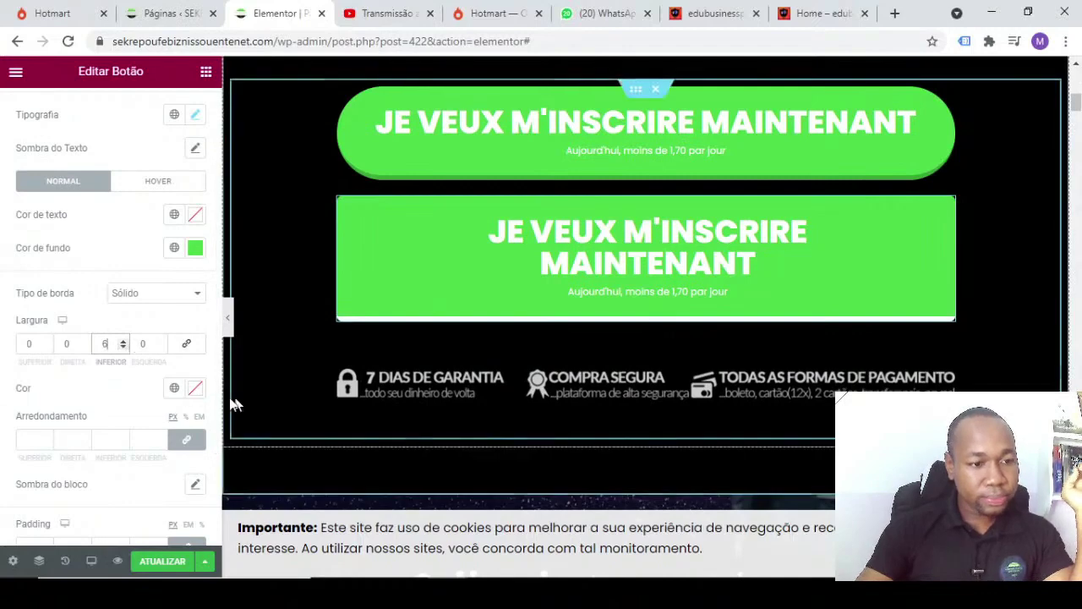
# - Set the new button's corner rounding to 100 on all corners and its border colour to the orange-red #FF3F08
pyautogui.click(67, 441)
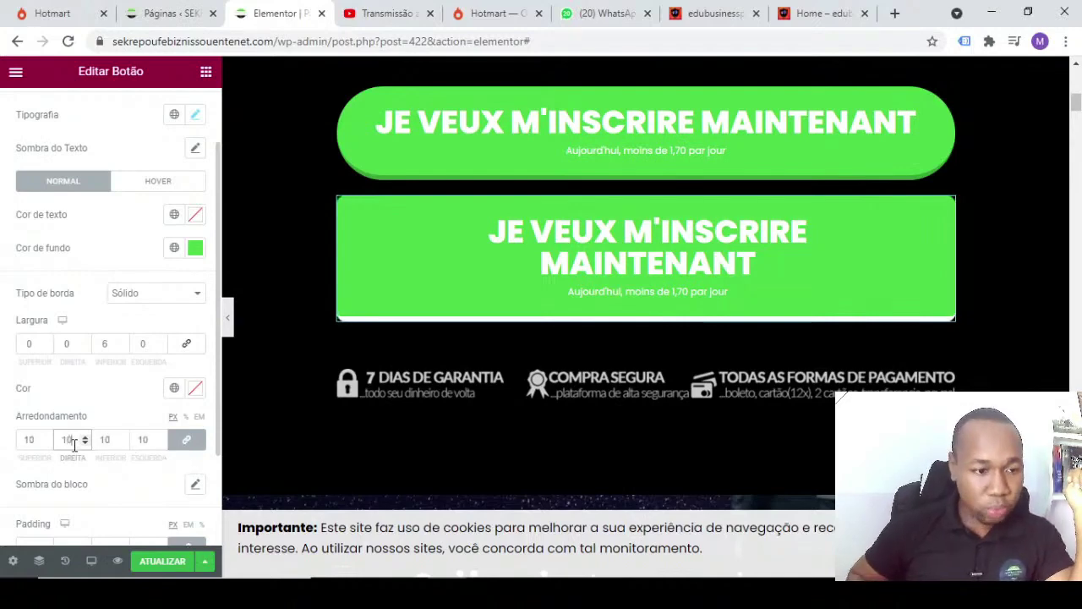
pyautogui.write('0')
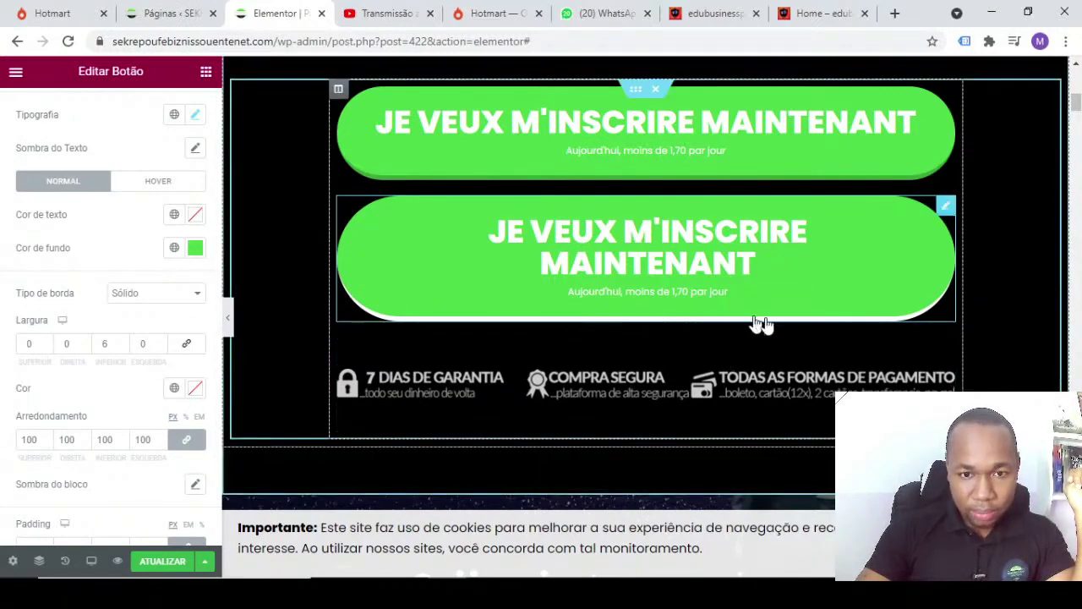
pyautogui.click(195, 387)
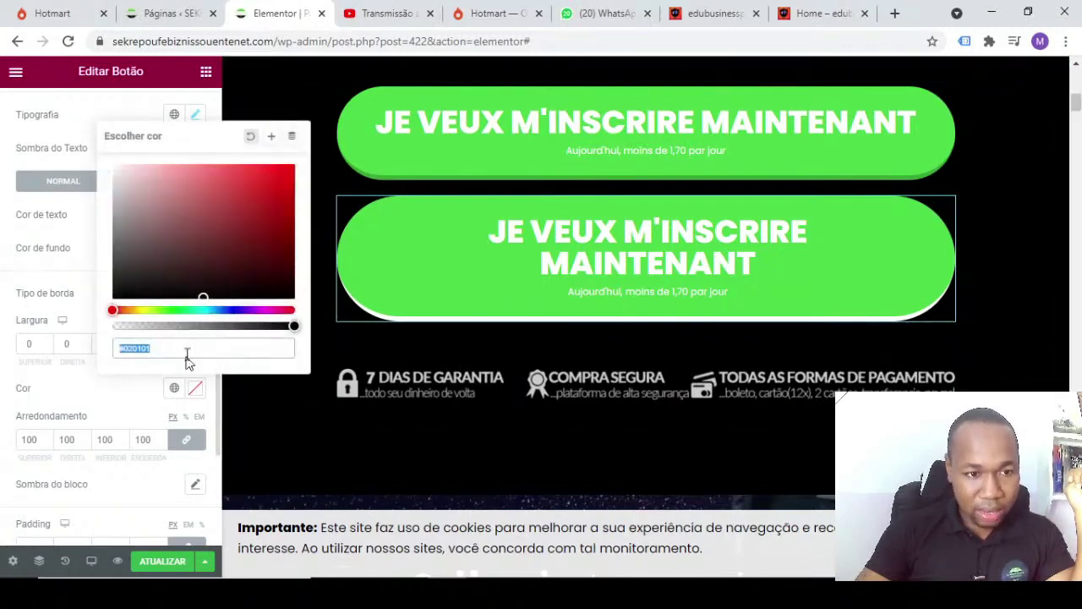
pyautogui.moveTo(207, 294)
pyautogui.mouseDown()
pyautogui.moveTo(220, 245)
pyautogui.moveTo(272, 165)
pyautogui.moveTo(118, 172)
pyautogui.moveTo(261, 180)
pyautogui.moveTo(296, 203)
pyautogui.mouseUp()
pyautogui.moveTo(245, 282)
pyautogui.mouseDown()
pyautogui.moveTo(245, 217)
pyautogui.moveTo(290, 169)
pyautogui.mouseUp()
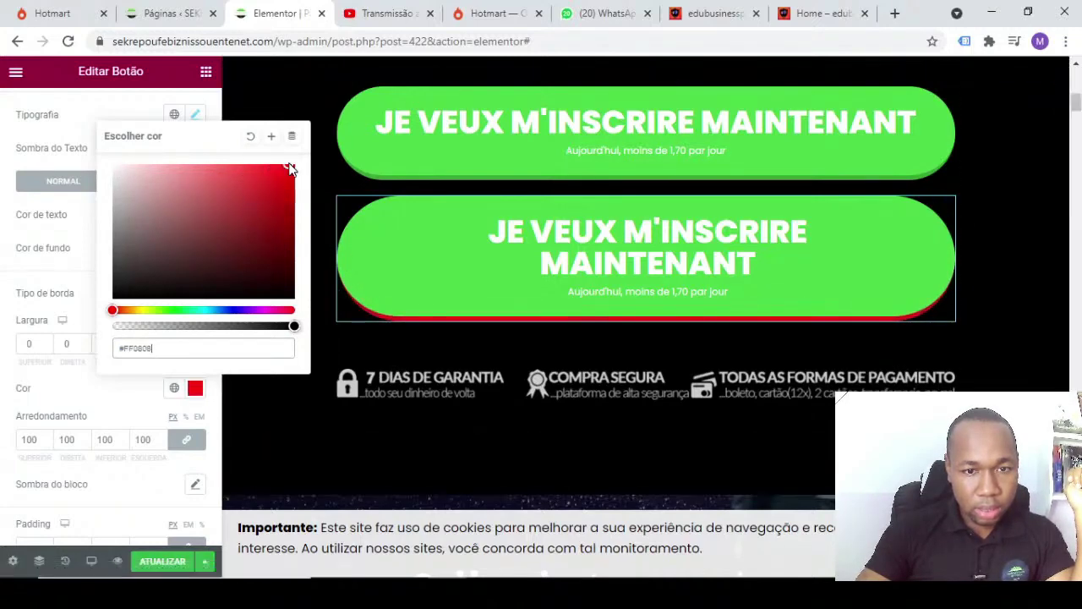
pyautogui.moveTo(114, 306)
pyautogui.mouseDown()
pyautogui.moveTo(225, 309)
pyautogui.moveTo(280, 293)
pyautogui.moveTo(227, 310)
pyautogui.moveTo(119, 310)
pyautogui.mouseUp()
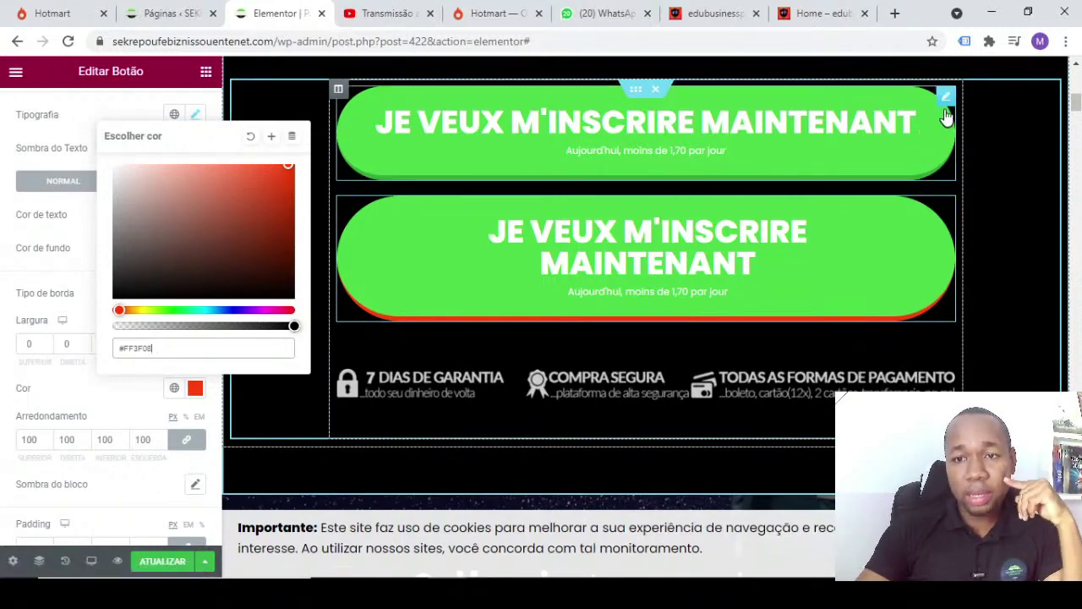
# - Copy the original green button's border colour code #39A432
pyautogui.click(945, 99)
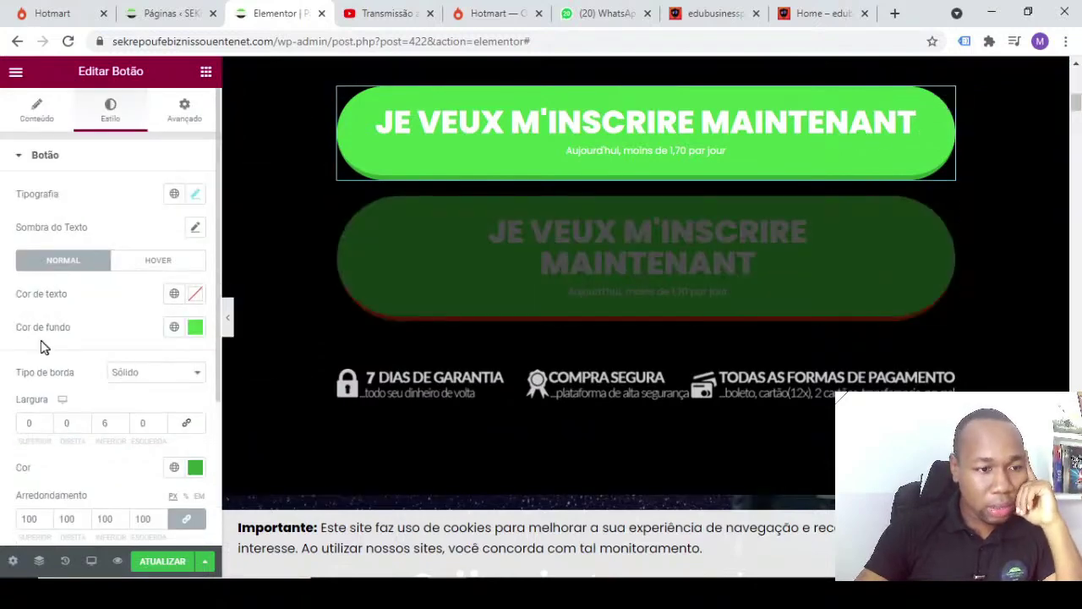
pyautogui.scroll(-1, 186, 412)
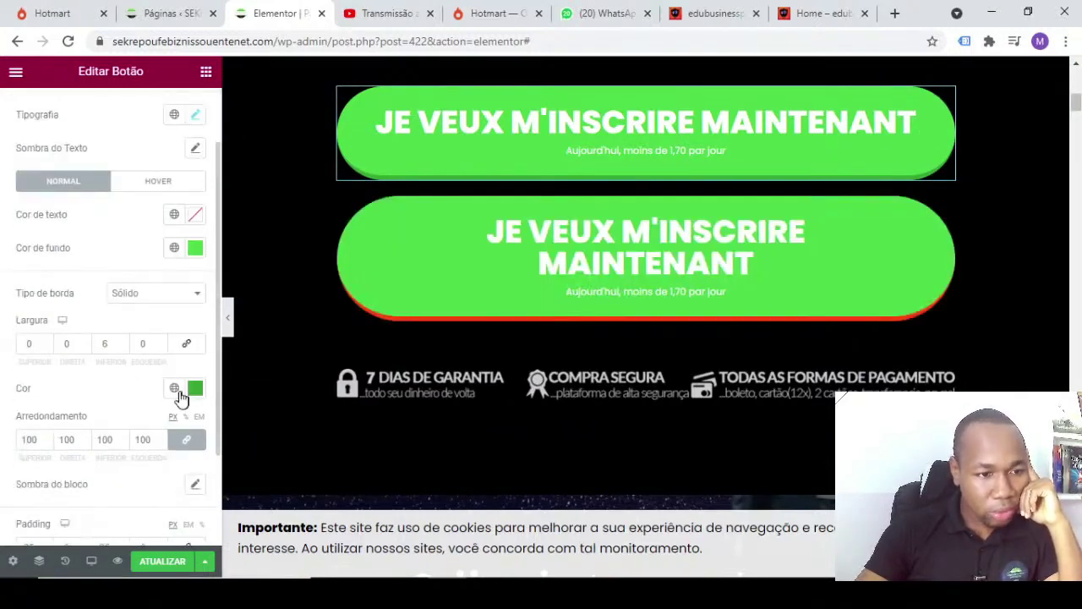
pyautogui.click(195, 389)
pyautogui.hotkey('ctrl', 'c')
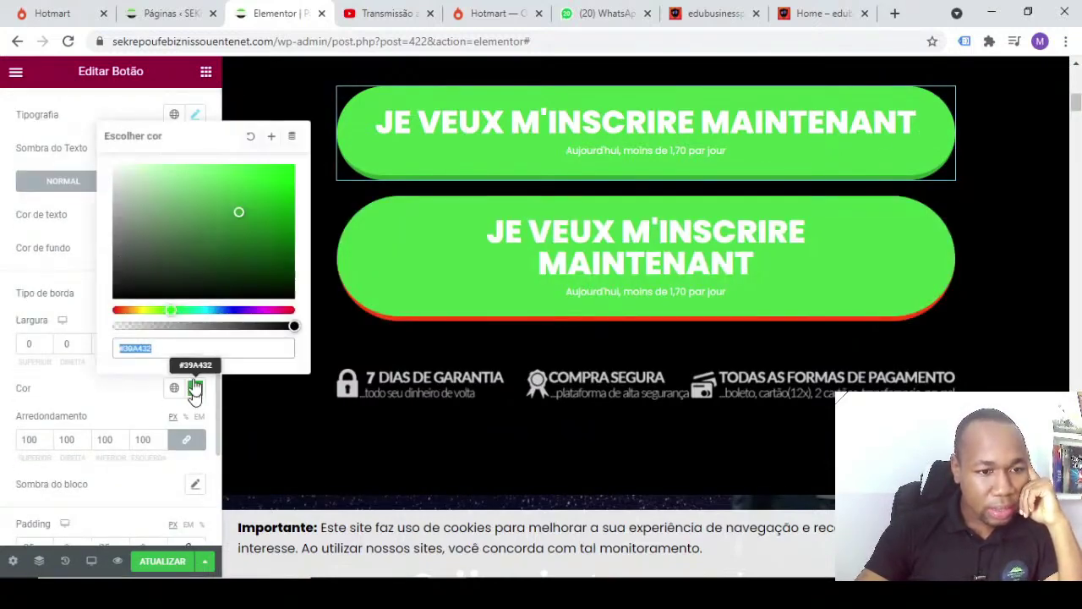
pyautogui.rightClick(133, 347)
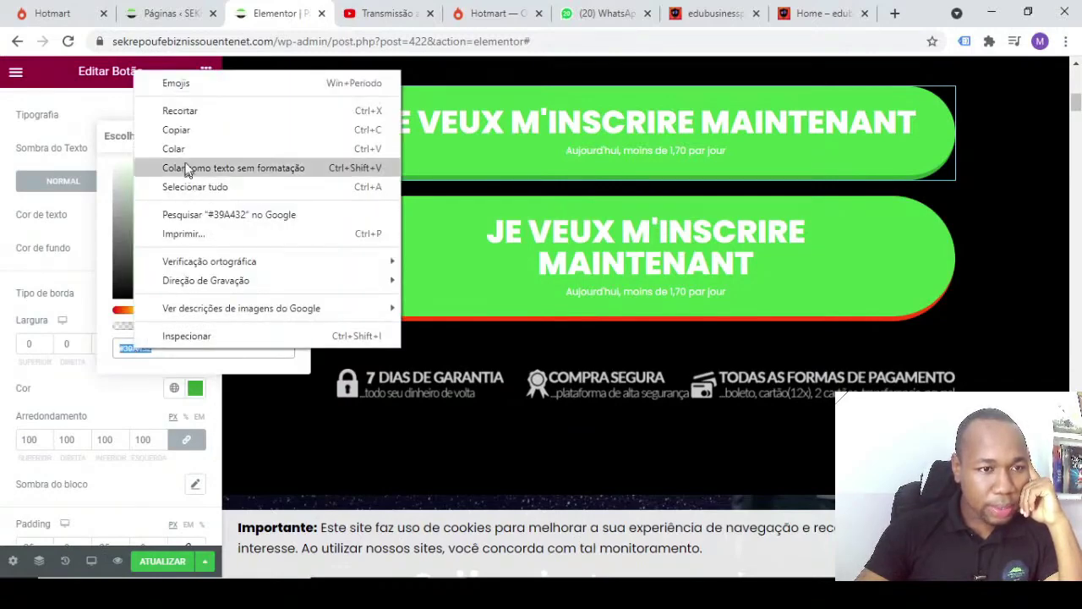
pyautogui.click(176, 129)
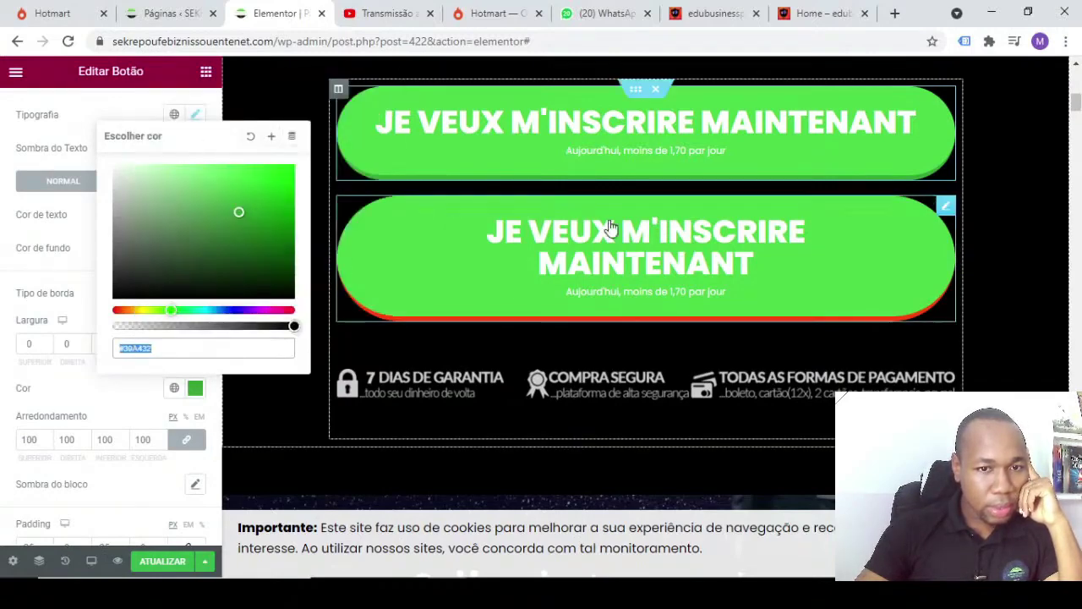
# - Replace the new lower button's border colour with the copied green #39A432
pyautogui.click(928, 251)
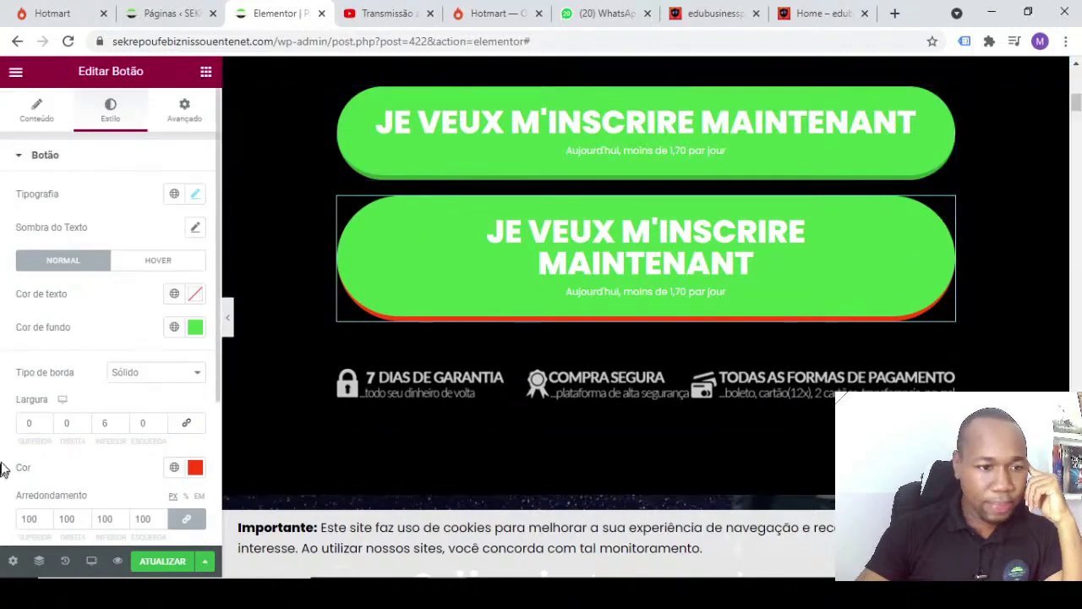
pyautogui.click(195, 468)
pyautogui.click(175, 435)
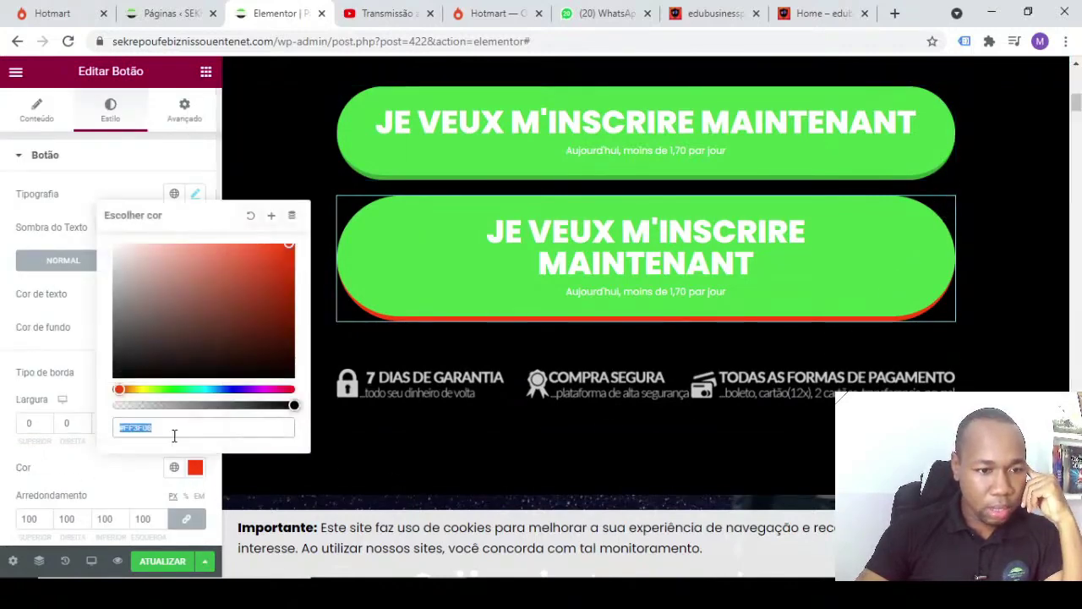
pyautogui.hotkey('ctrl', 'v')
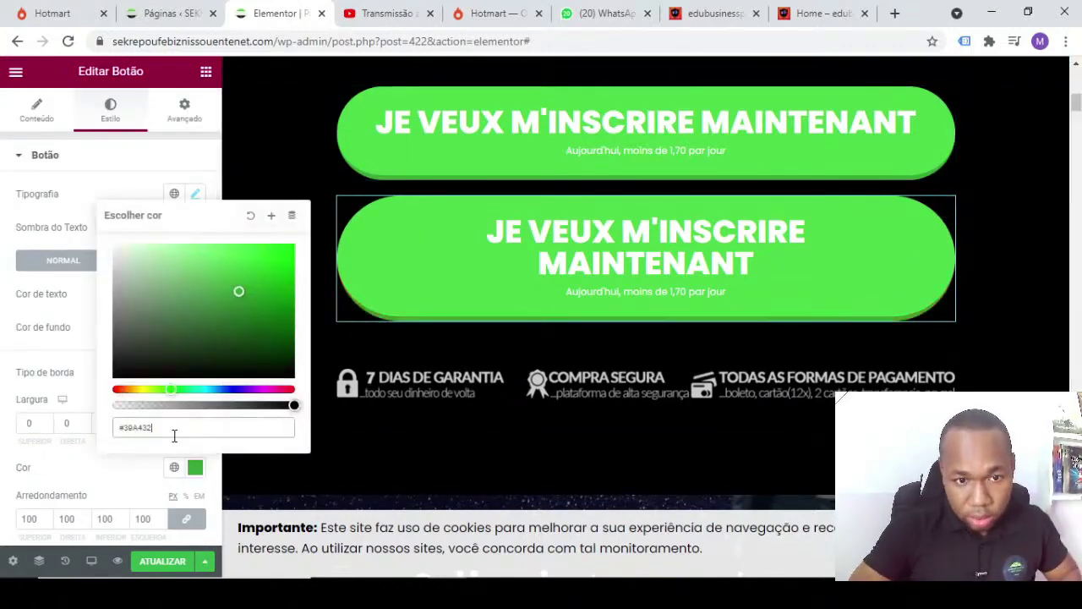
pyautogui.click(101, 468)
pyautogui.scroll(-1, 101, 468)
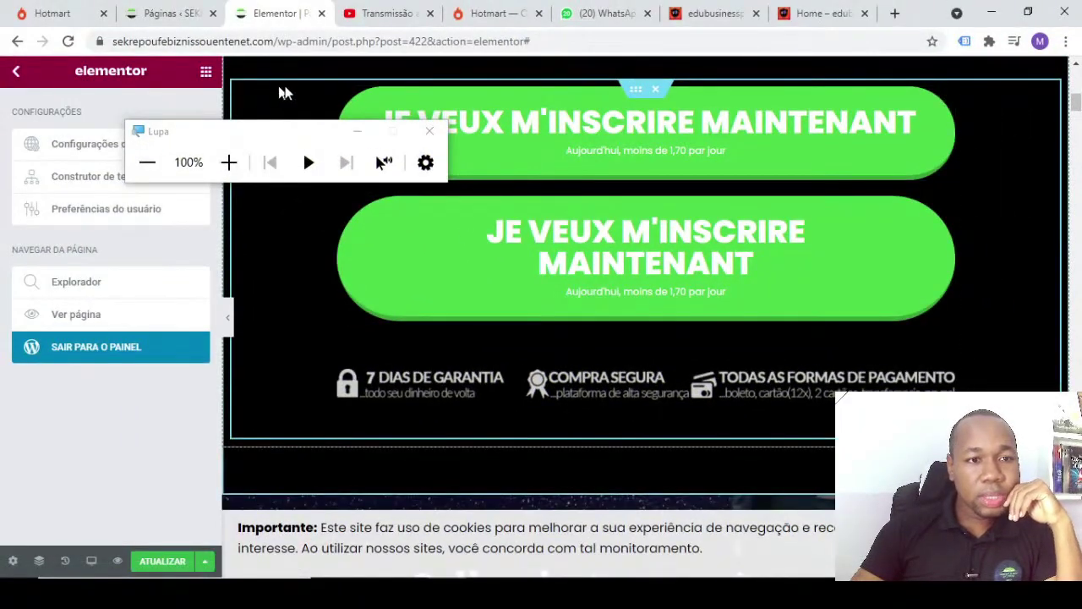
# - Minimize the Lupa magnifier window and inspect the padding in the original upper button's style settings
pyautogui.scroll(2, 689, 254)
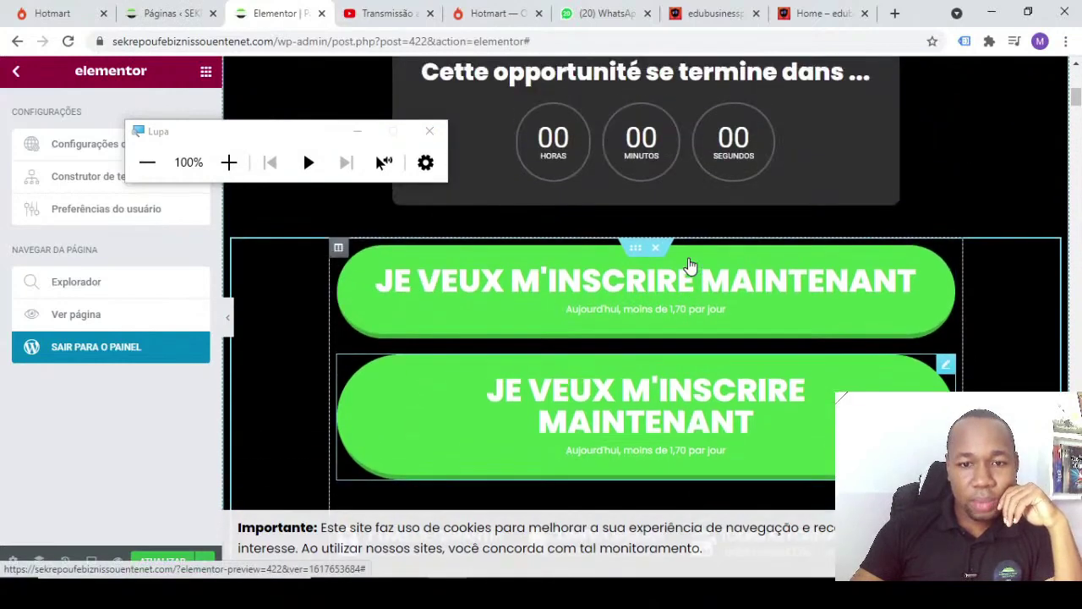
pyautogui.click(357, 133)
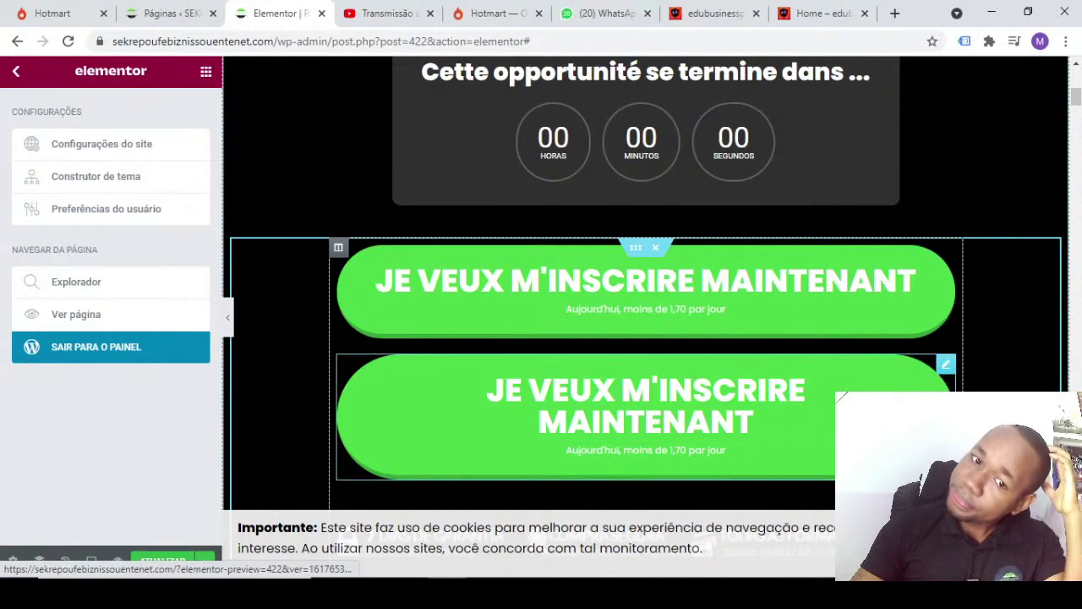
pyautogui.scroll(-1, 963, 302)
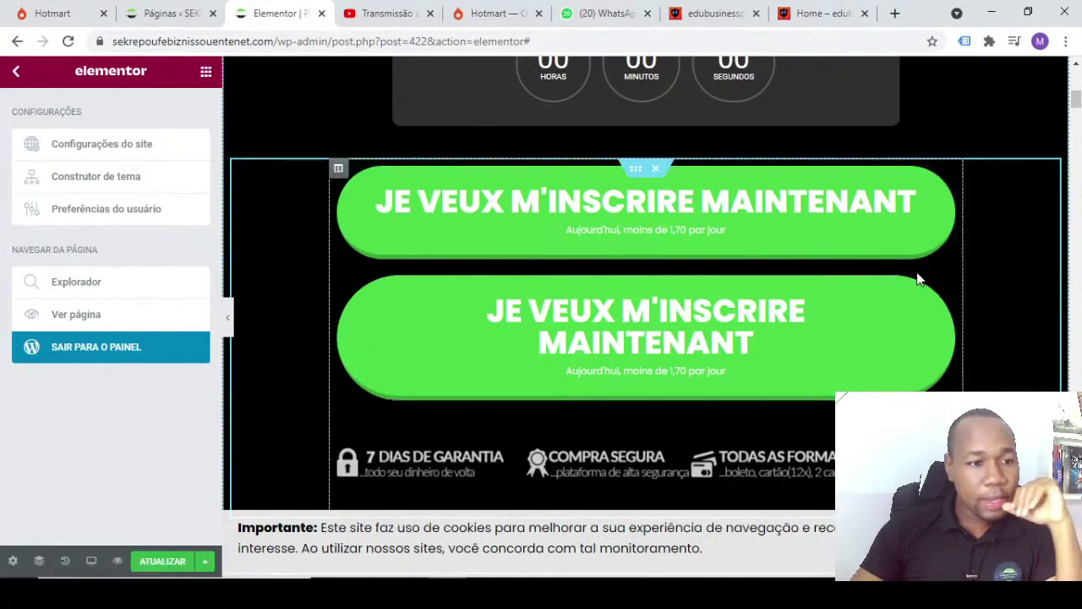
pyautogui.click(946, 176)
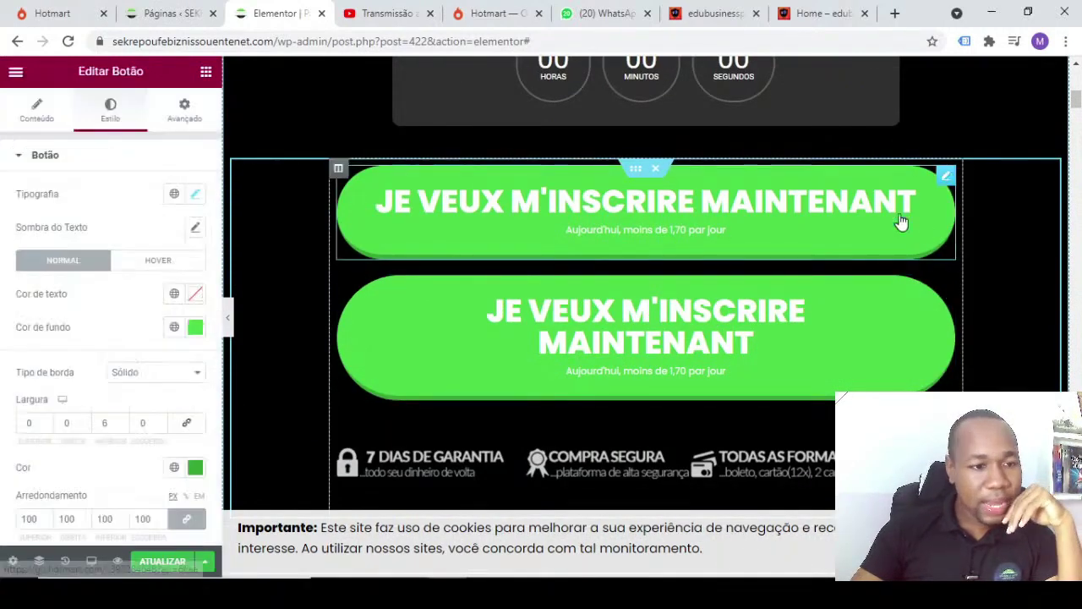
pyautogui.scroll(-3, 24, 334)
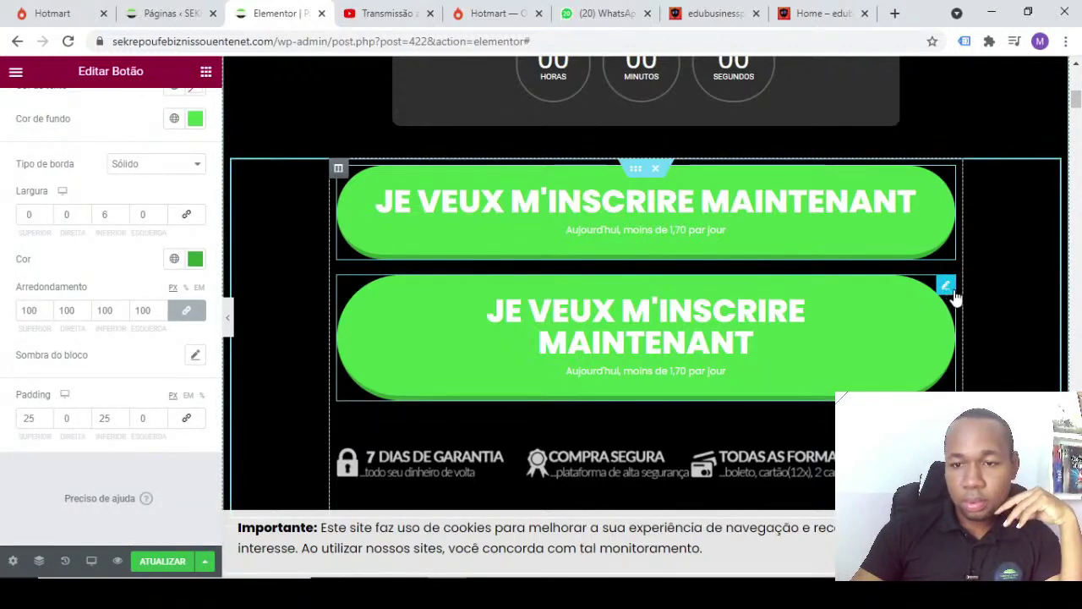
pyautogui.scroll(-1, 951, 290)
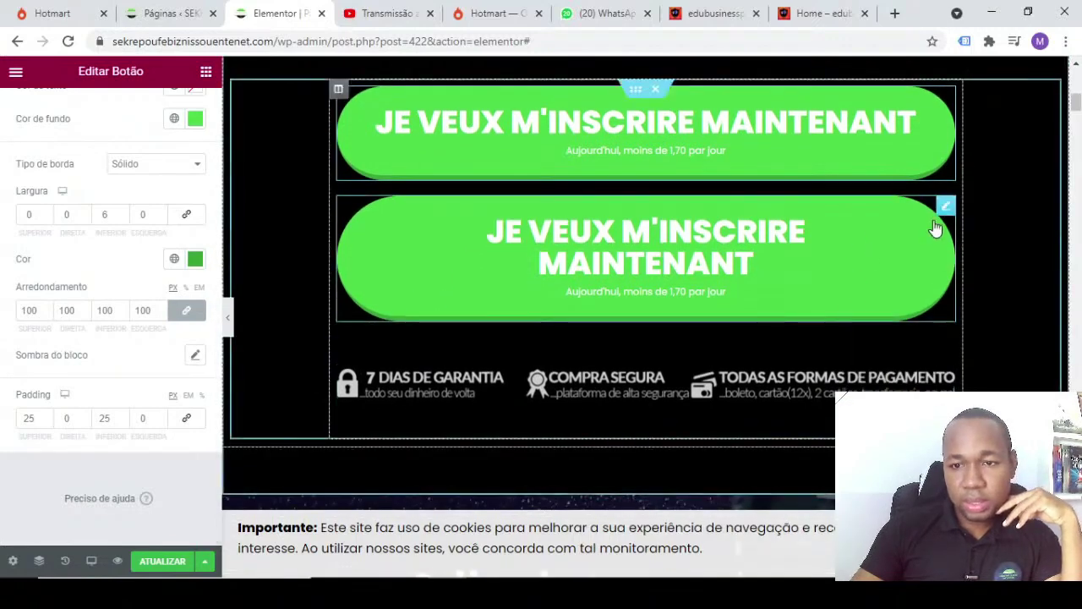
# - Unlink the new lower button's padding values and set 25 px for the top and bottom, with 0 for the right and left
pyautogui.click(945, 209)
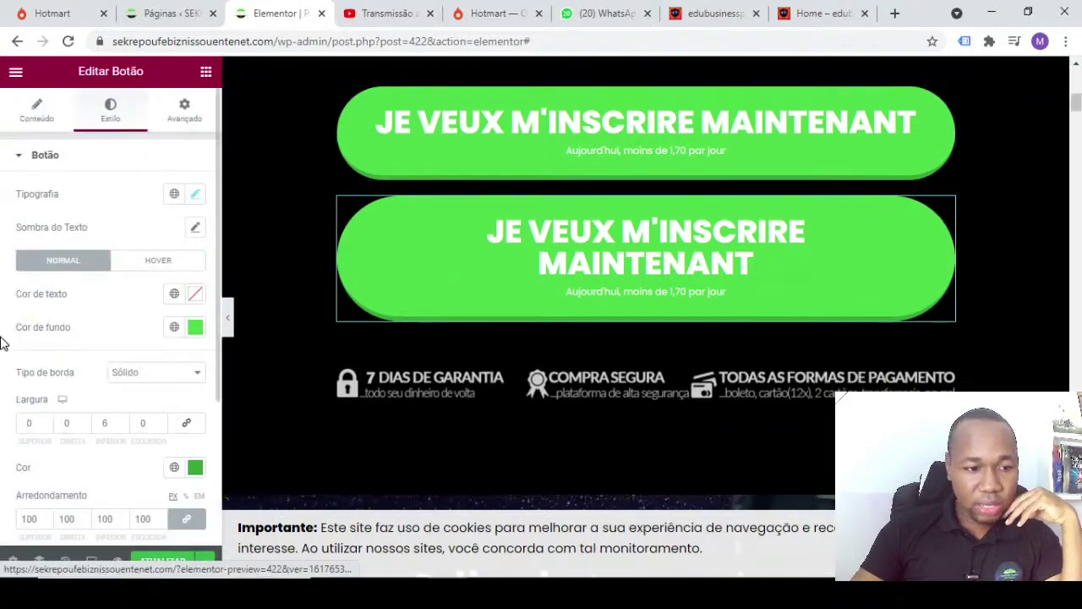
pyautogui.scroll(-3, 48, 392)
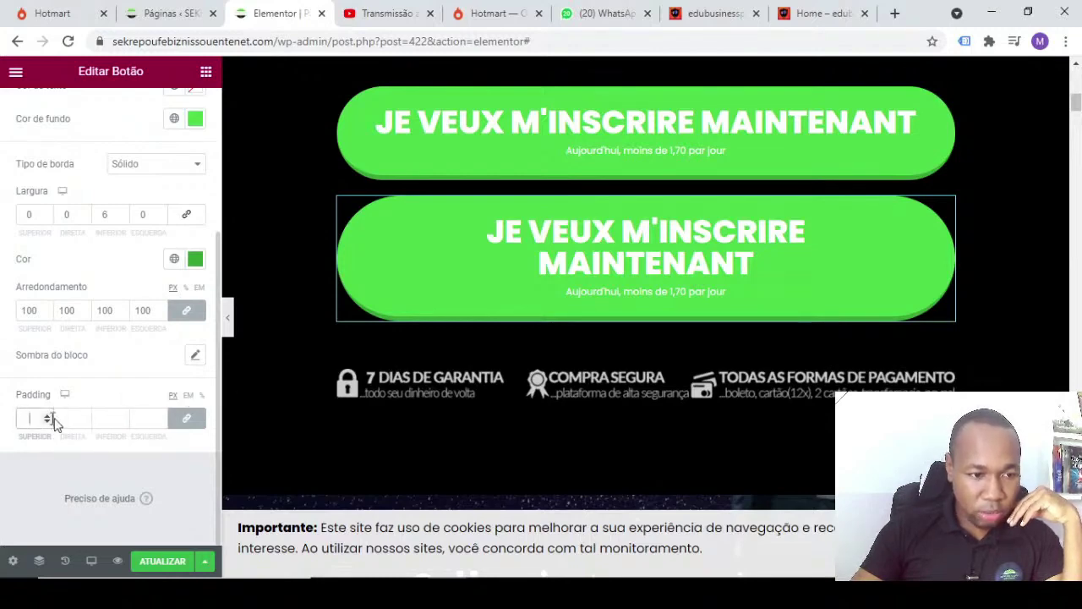
pyautogui.click(108, 422)
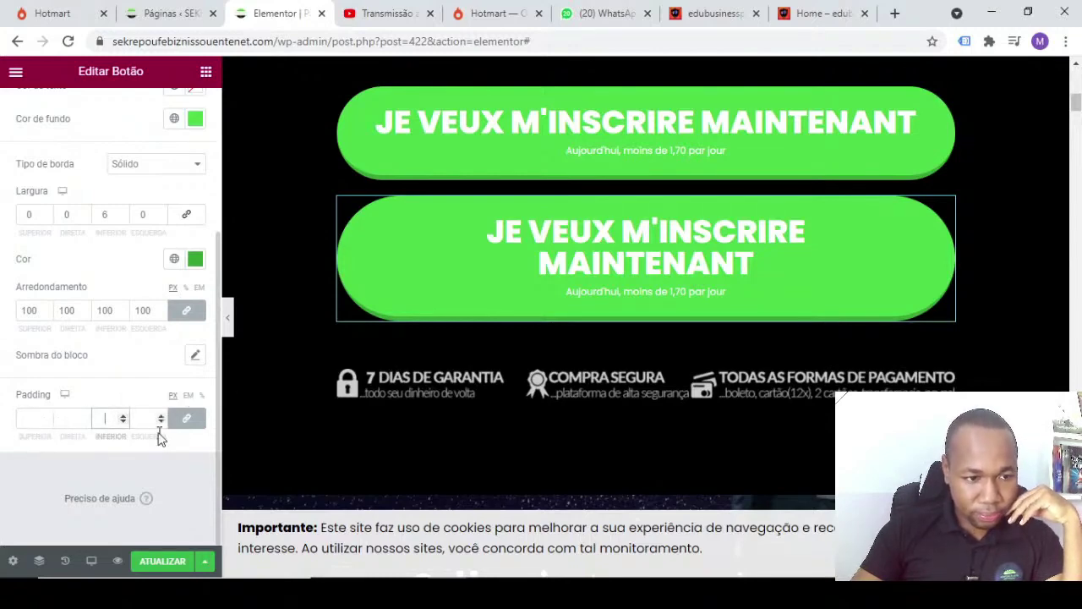
pyautogui.click(180, 423)
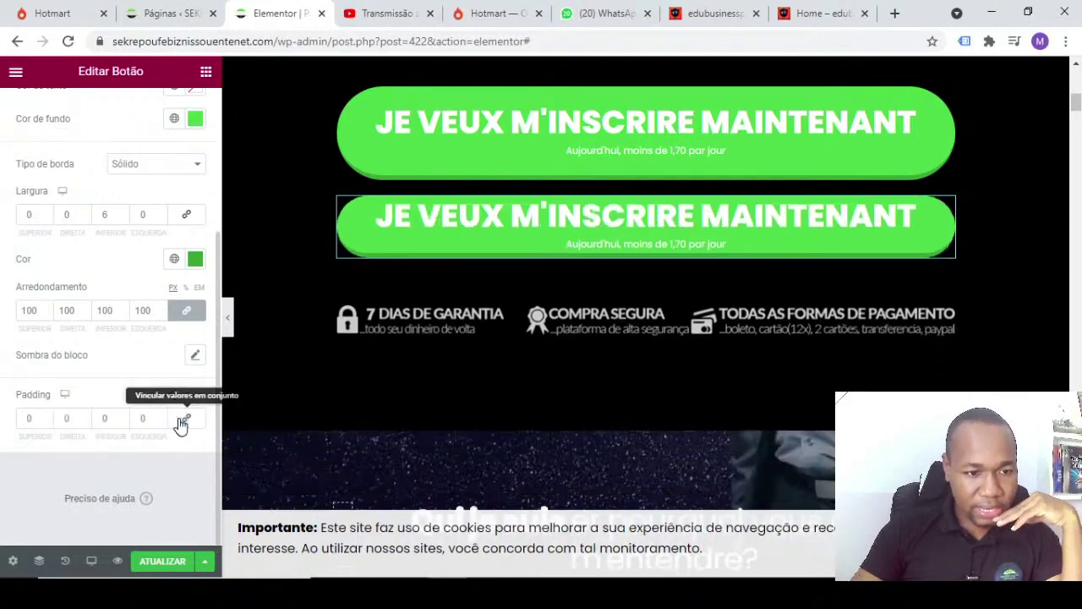
pyautogui.click(37, 424)
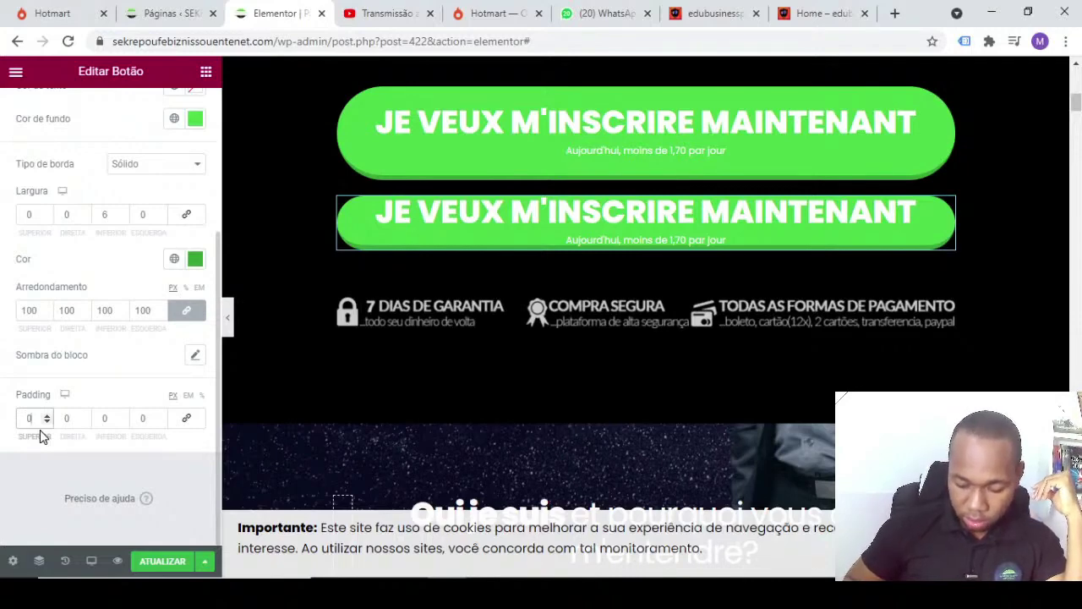
pyautogui.write('25')
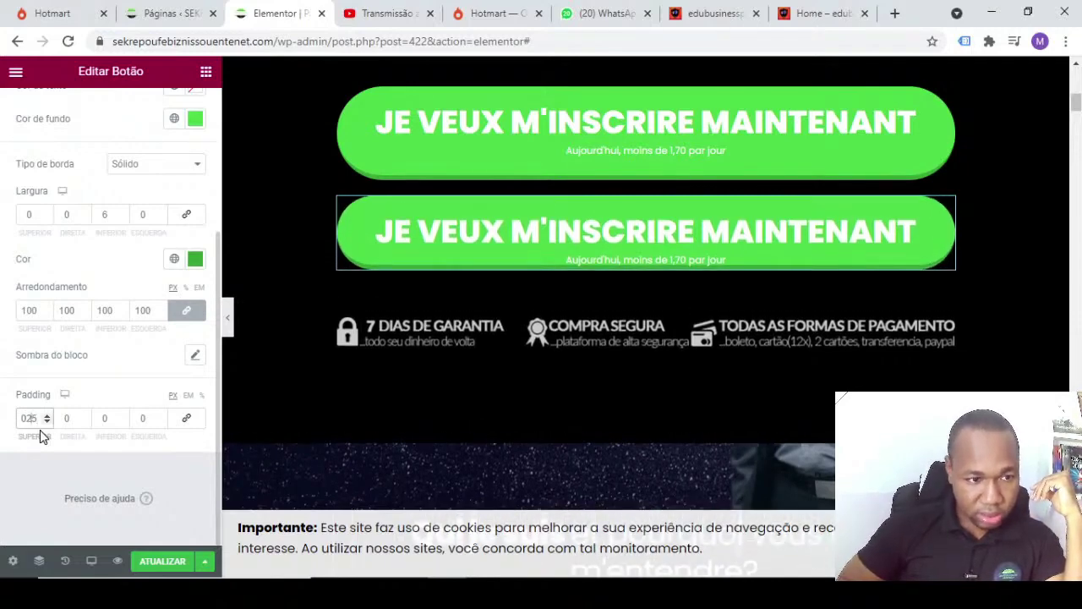
pyautogui.click(110, 419)
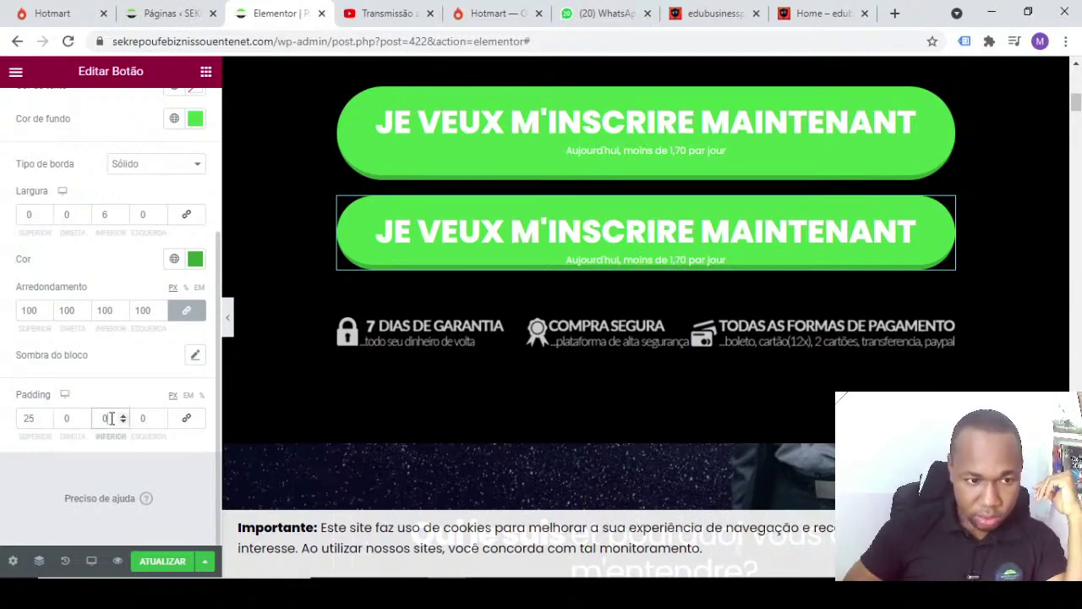
pyautogui.write('25')
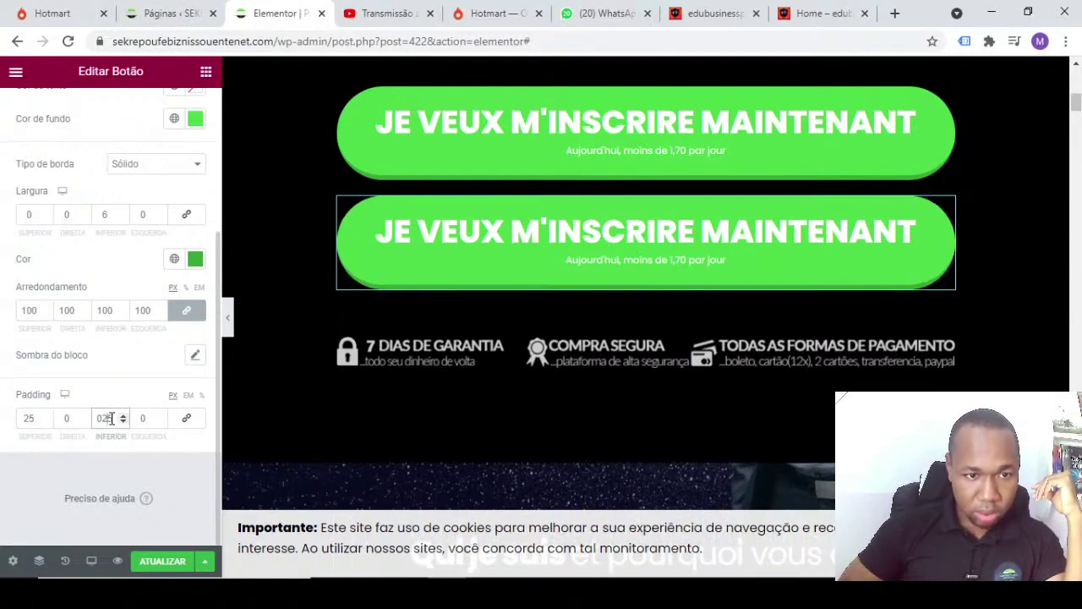